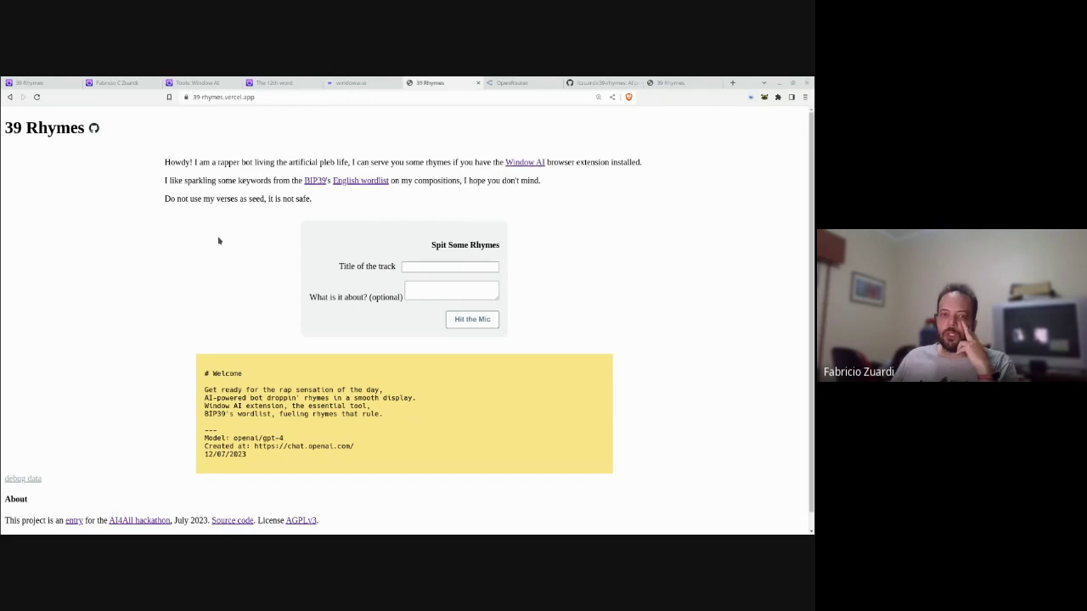
# Enter 'Uncle Jim' as the track title, correcting the typo.
pyautogui.click(413, 267)
pyautogui.write('W')
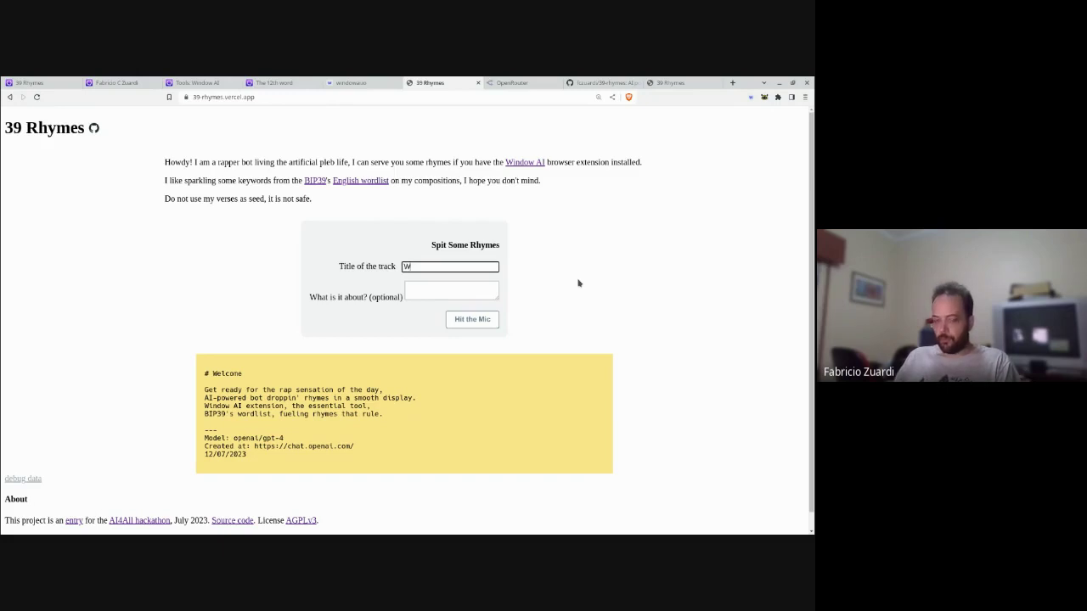
pyautogui.press('BackSpace')
pyautogui.write('Uncle J')
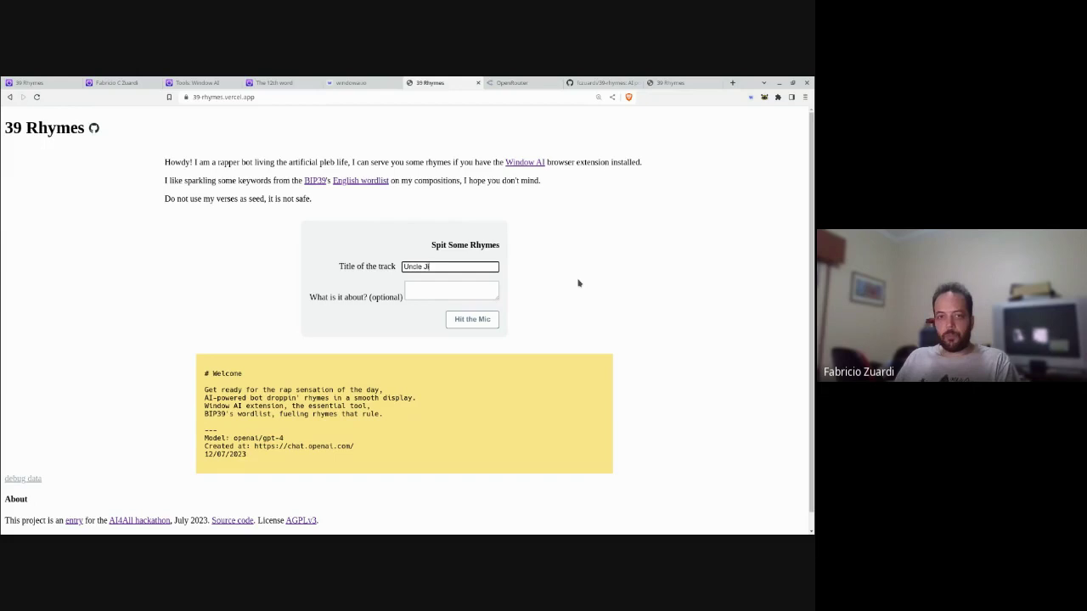
pyautogui.write('im')
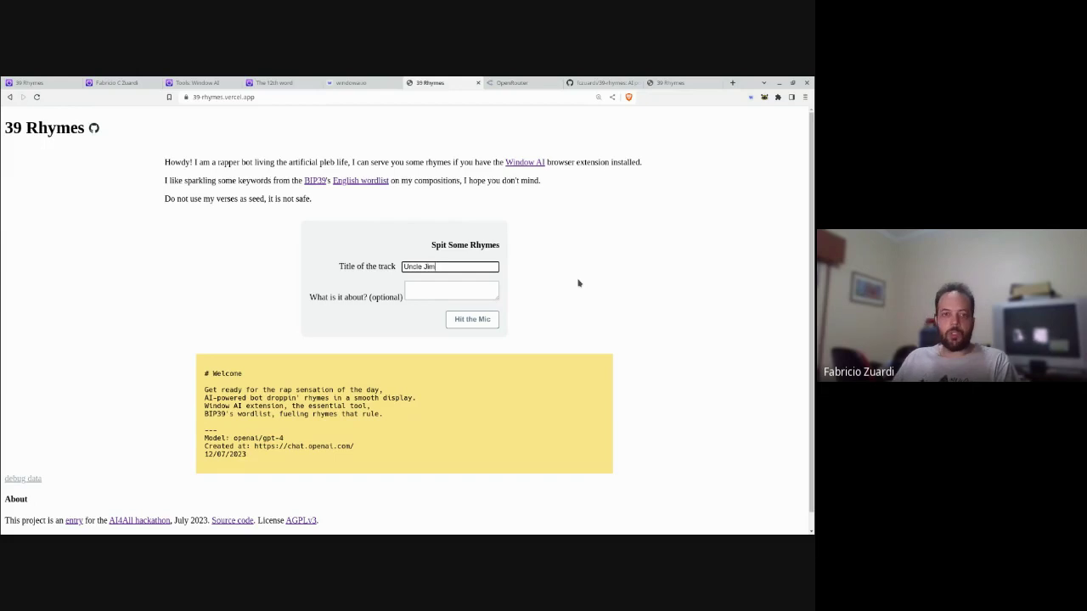
# Describe the track as 'person that helps family with bitcoin education' and generate the rap.
pyautogui.click(458, 290)
pyautogui.write('a person that')
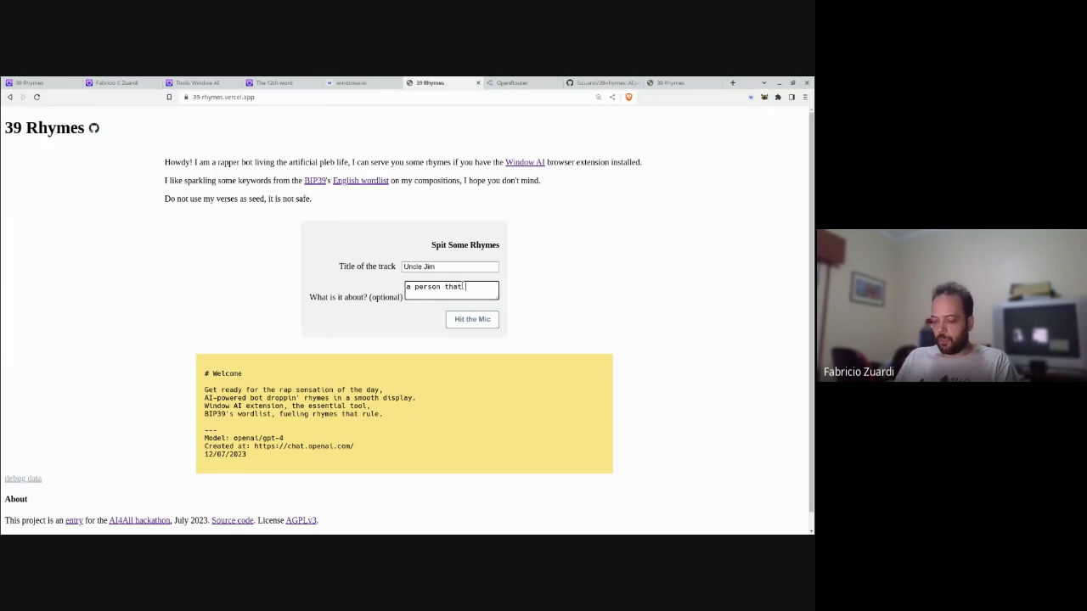
pyautogui.write('he fam')
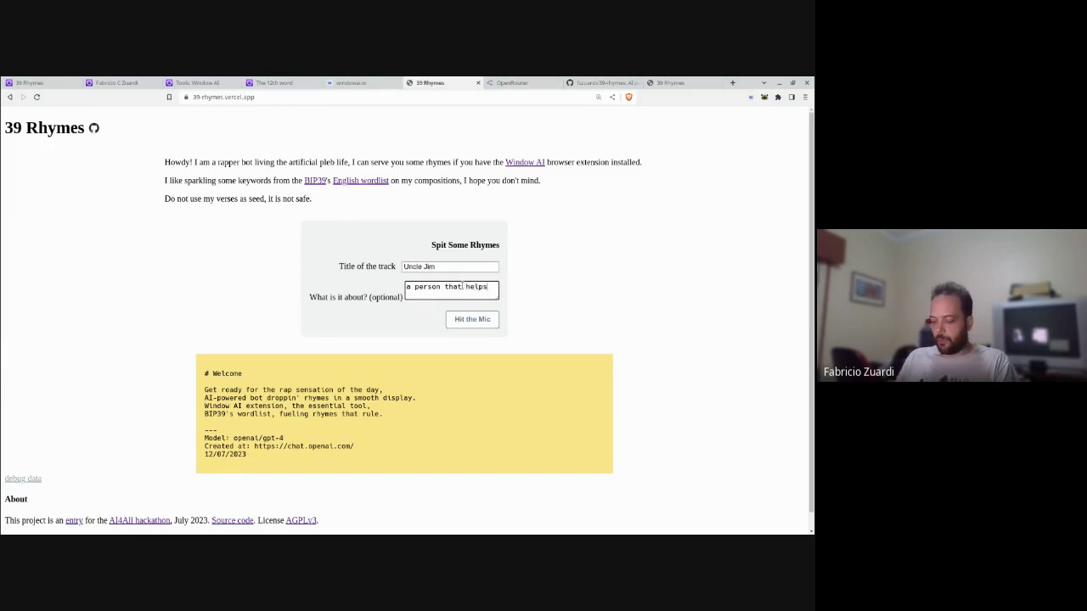
pyautogui.write('il')
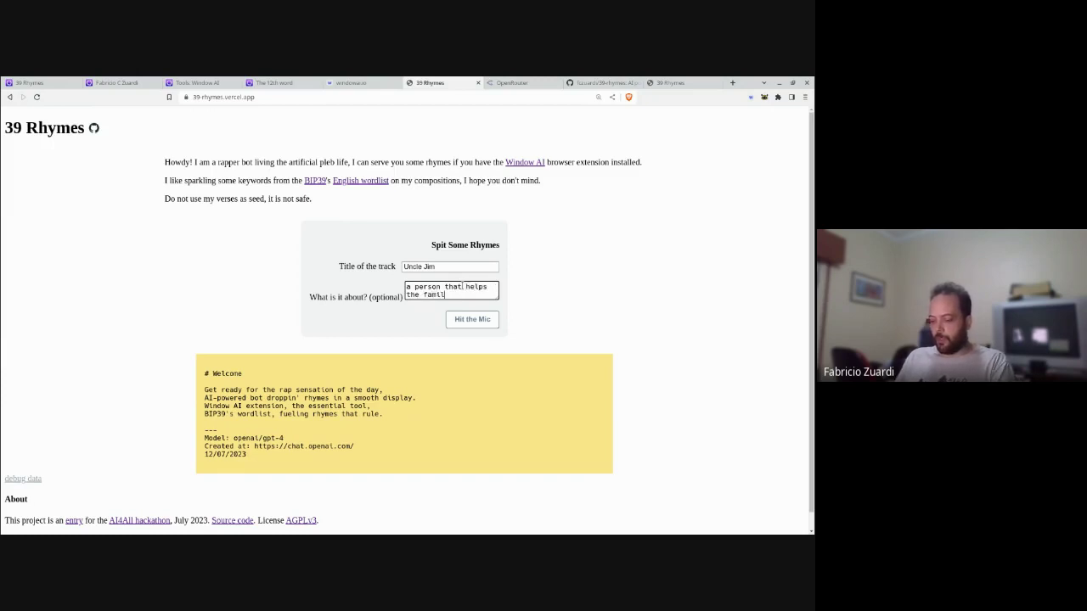
pyautogui.write('y with bit')
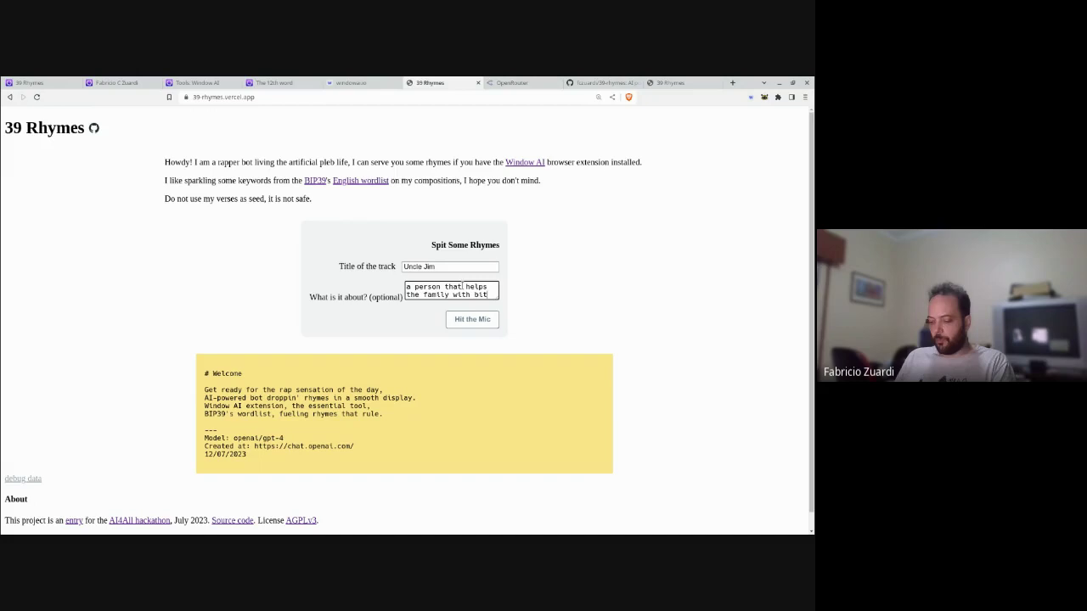
pyautogui.write('coin ed')
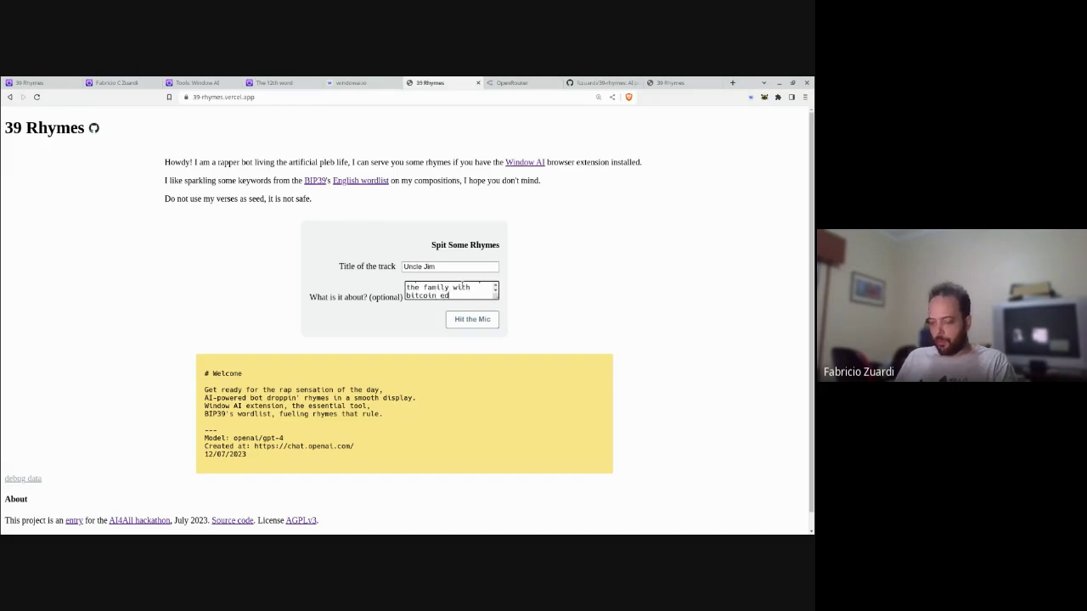
pyautogui.write('ucat')
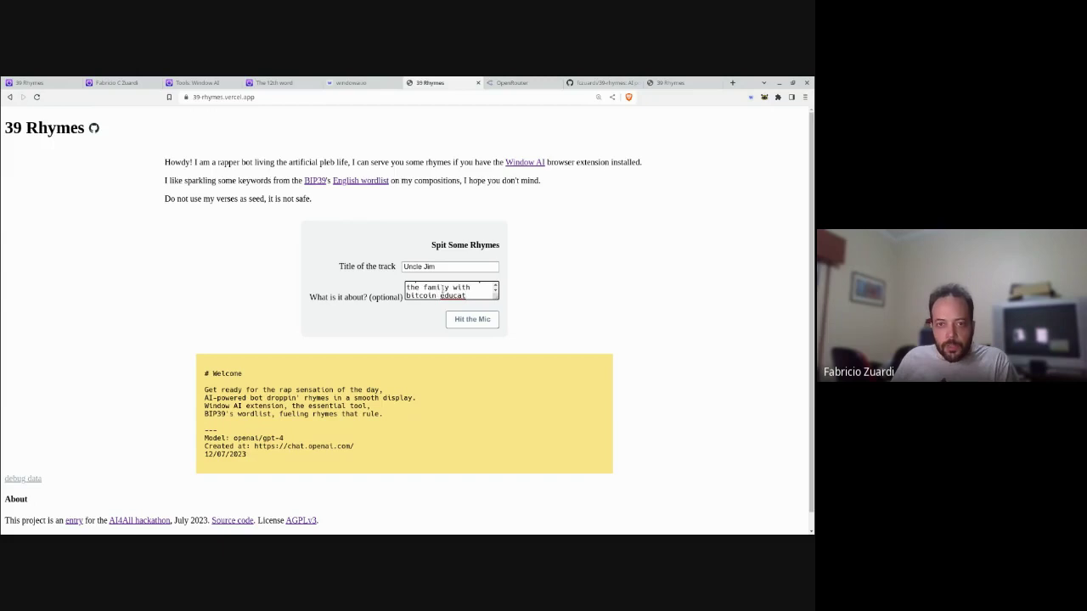
pyautogui.scroll(1, 463, 287)
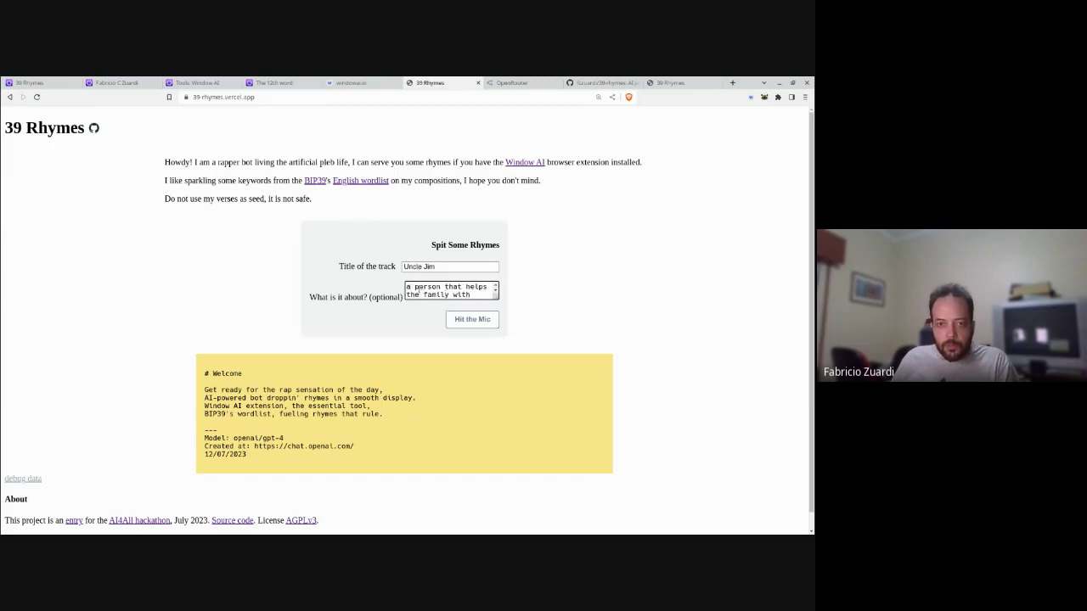
pyautogui.doubleClick(416, 288)
pyautogui.click(416, 288)
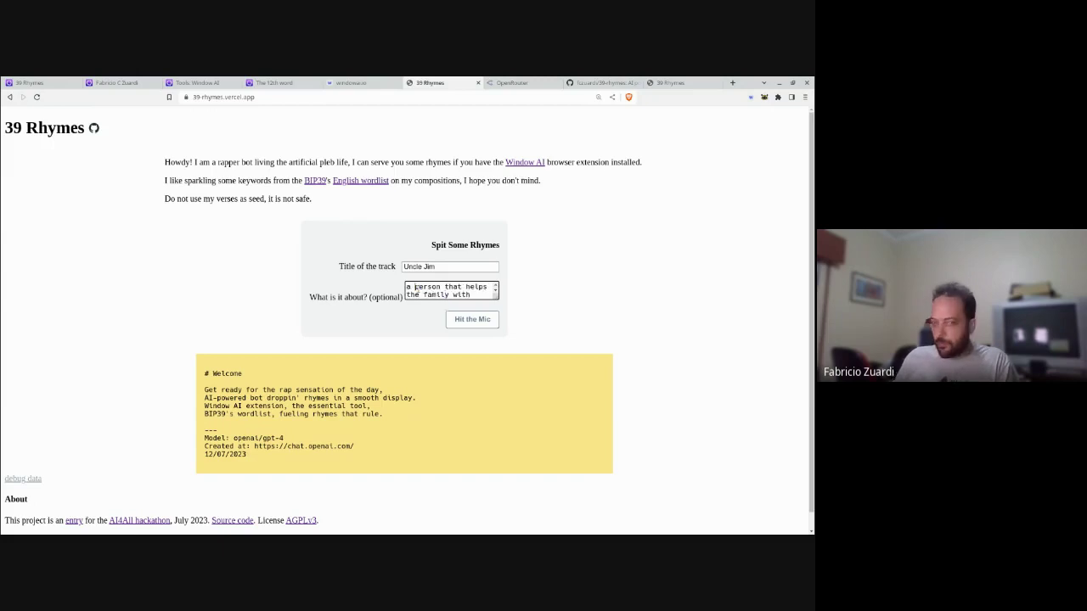
pyautogui.press('BackSpace')
pyautogui.press('BackSpace')
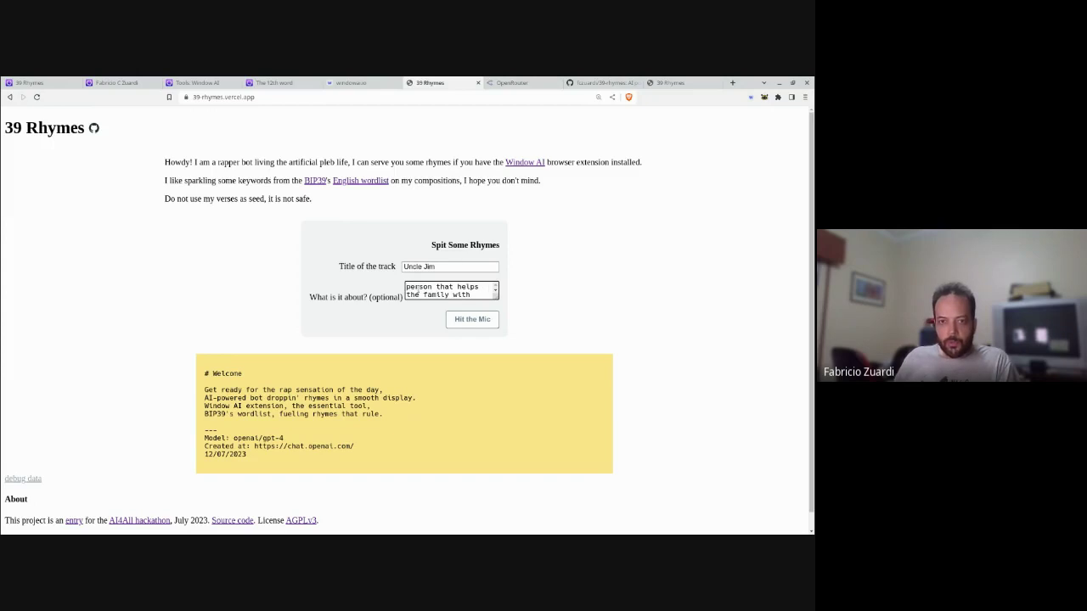
pyautogui.doubleClick(411, 295)
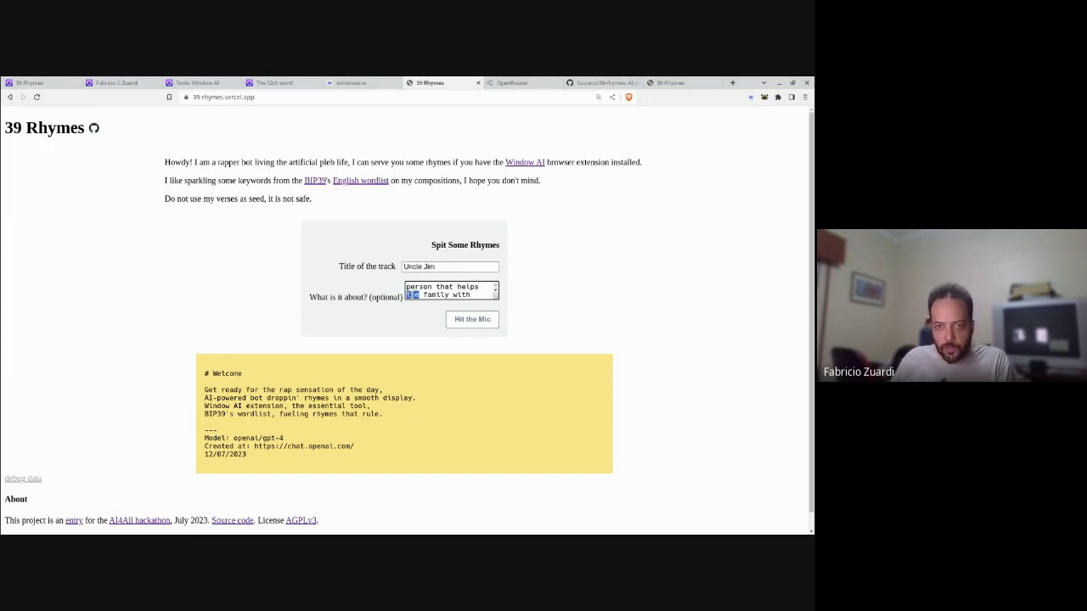
pyautogui.press('BackSpace')
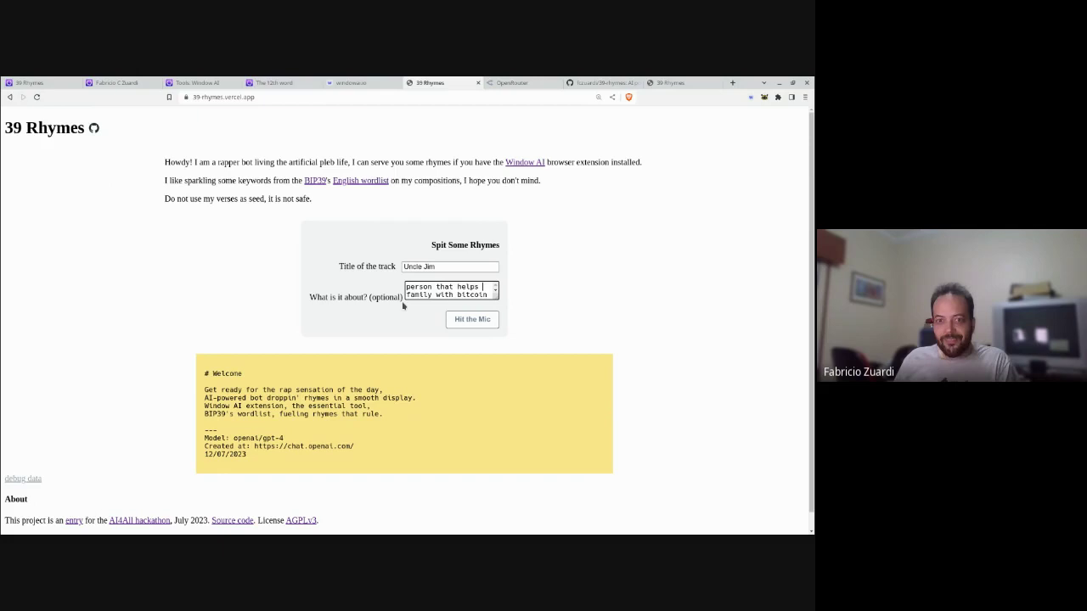
pyautogui.write('education')
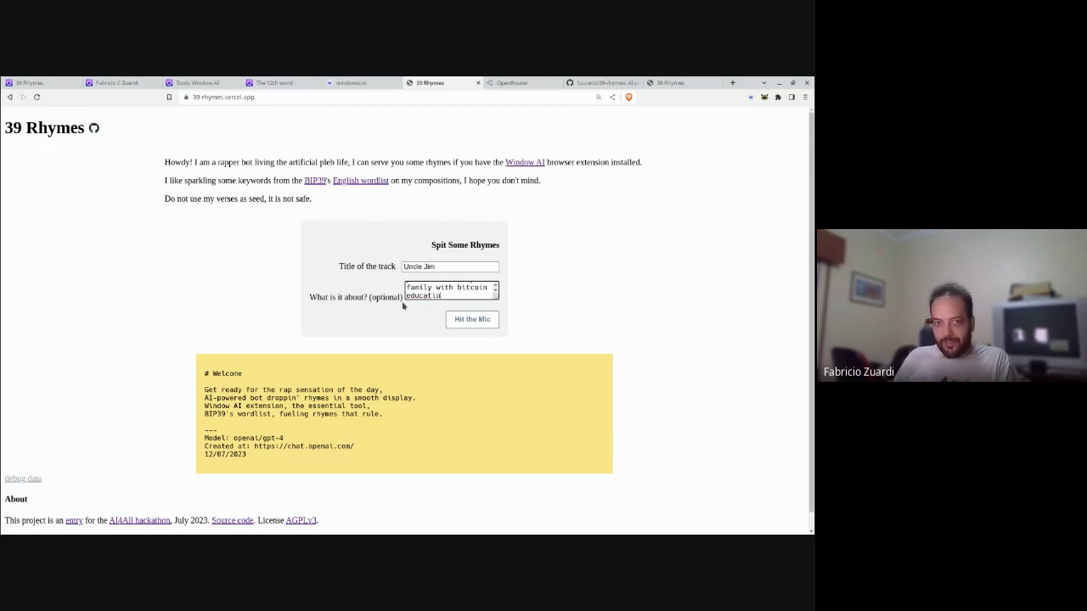
pyautogui.click(471, 324)
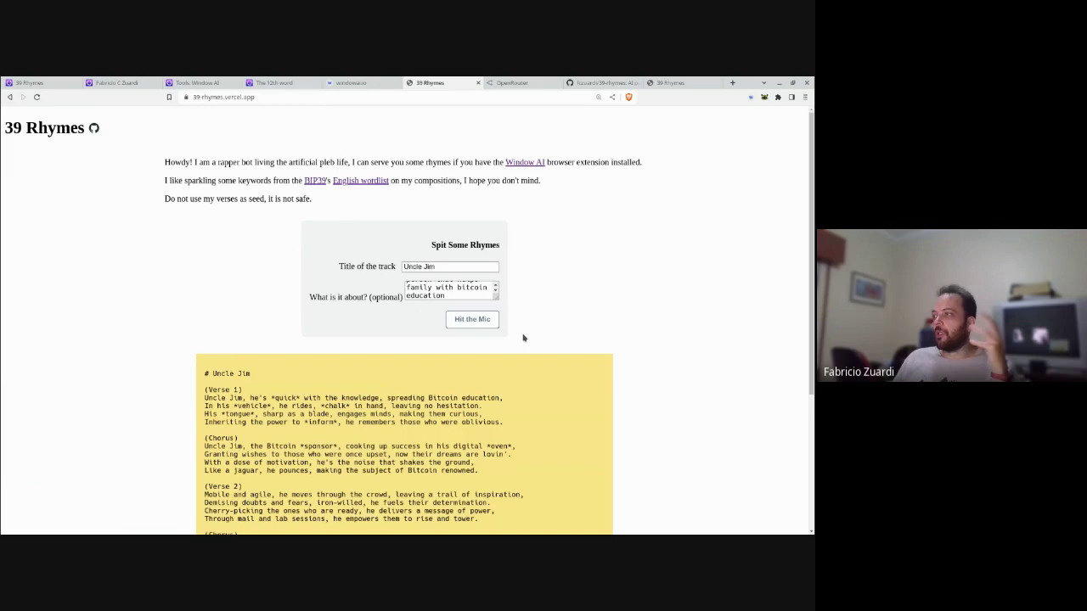
# Scroll to the rap's footer and highlight the Model line reading openai/gpt-3.5-turbo.
pyautogui.scroll(-1, 533, 348)
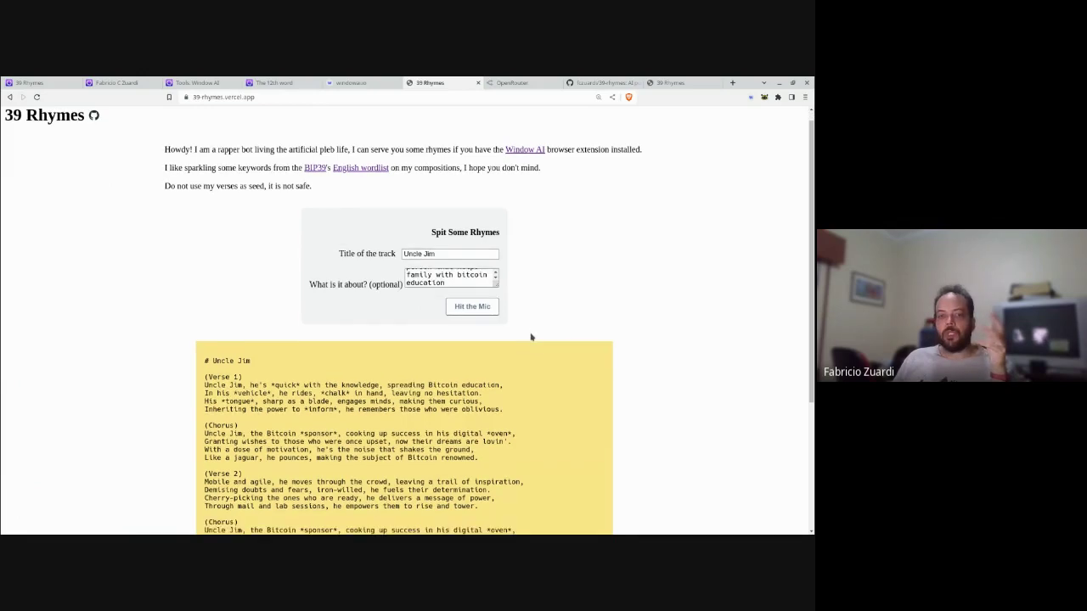
pyautogui.scroll(-5, 530, 337)
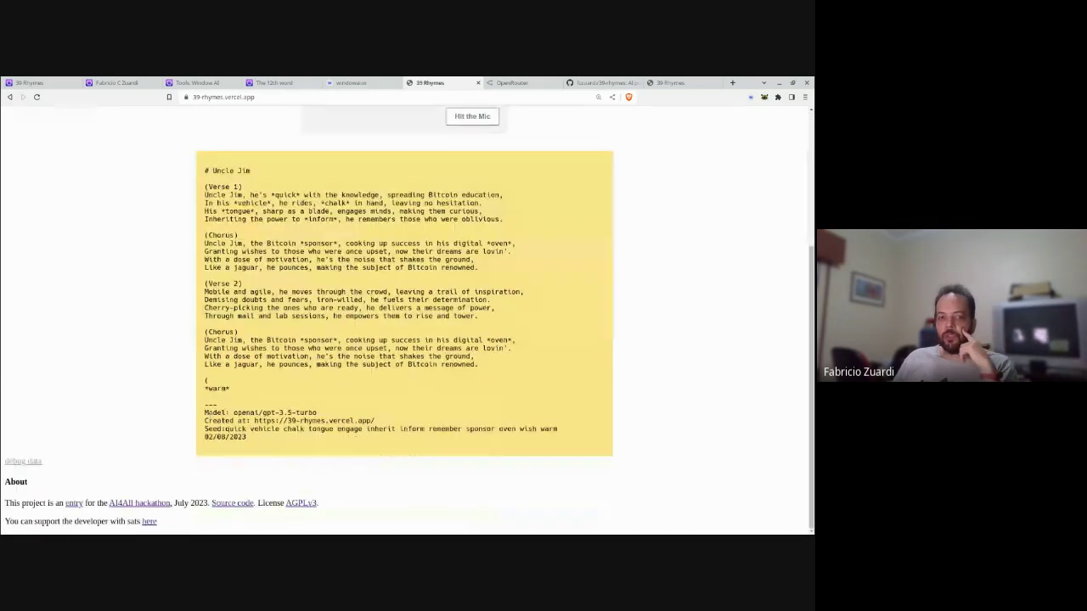
pyautogui.moveTo(206, 413); pyautogui.dragTo(337, 420)
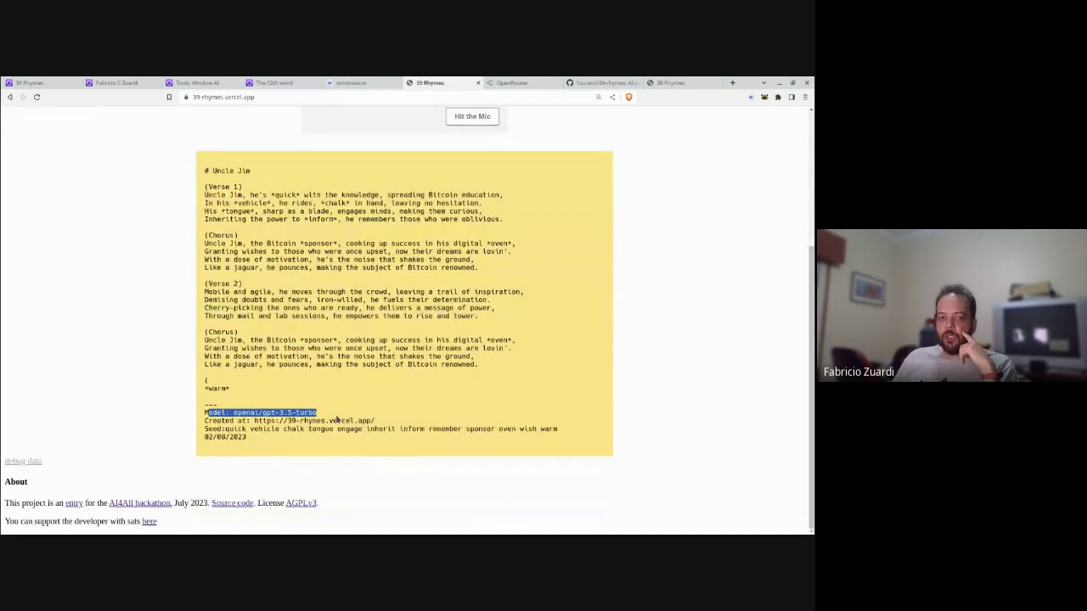
pyautogui.click(336, 418)
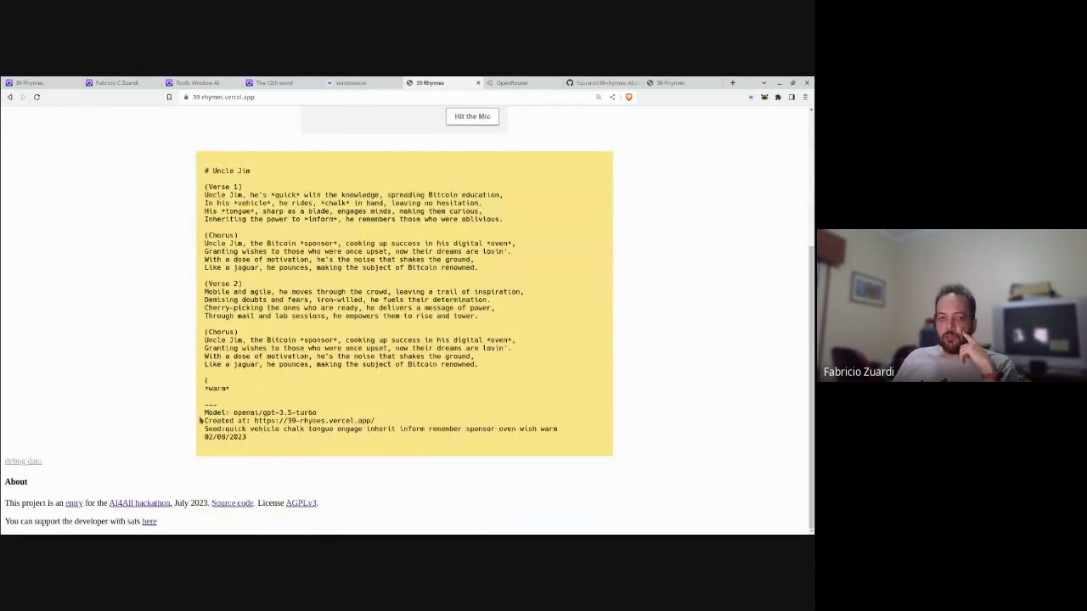
pyautogui.moveTo(204, 412); pyautogui.dragTo(332, 417)
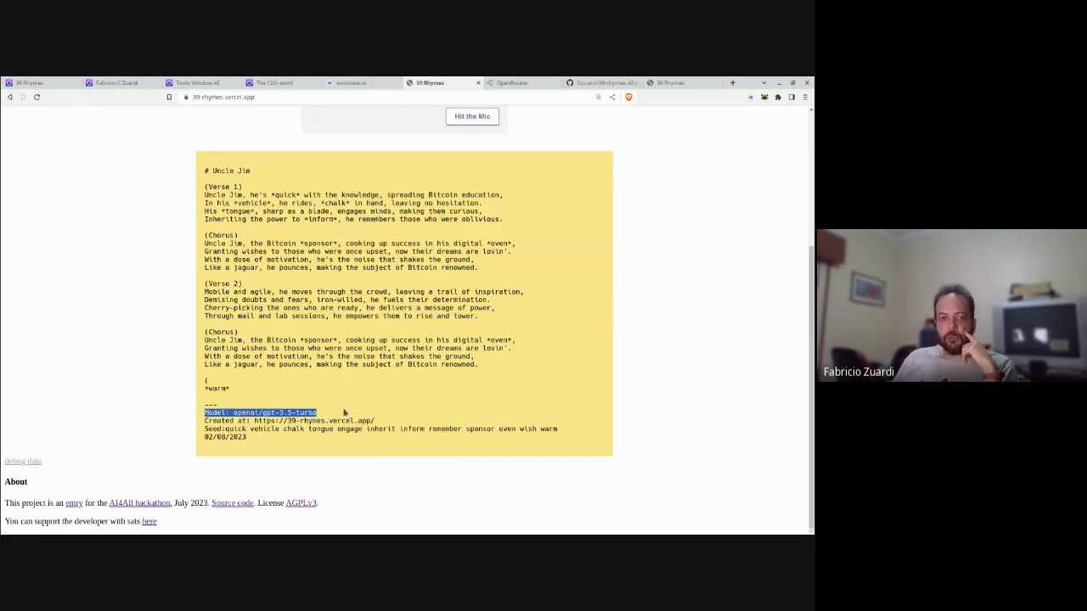
pyautogui.scroll(1, 335, 382)
pyautogui.scroll(2, 327, 348)
pyautogui.scroll(-1, 316, 314)
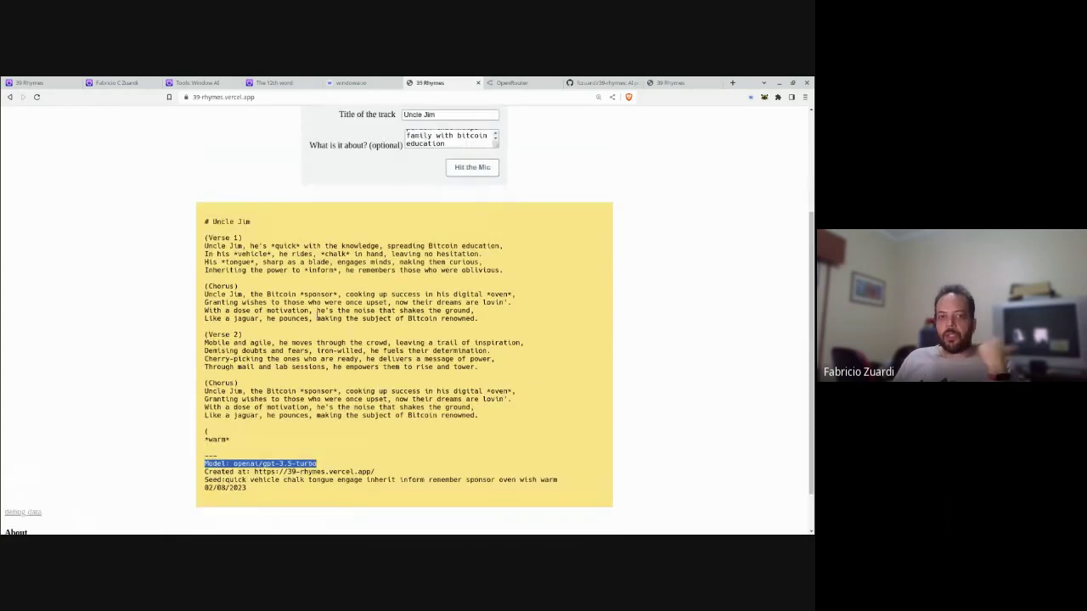
pyautogui.click(317, 315)
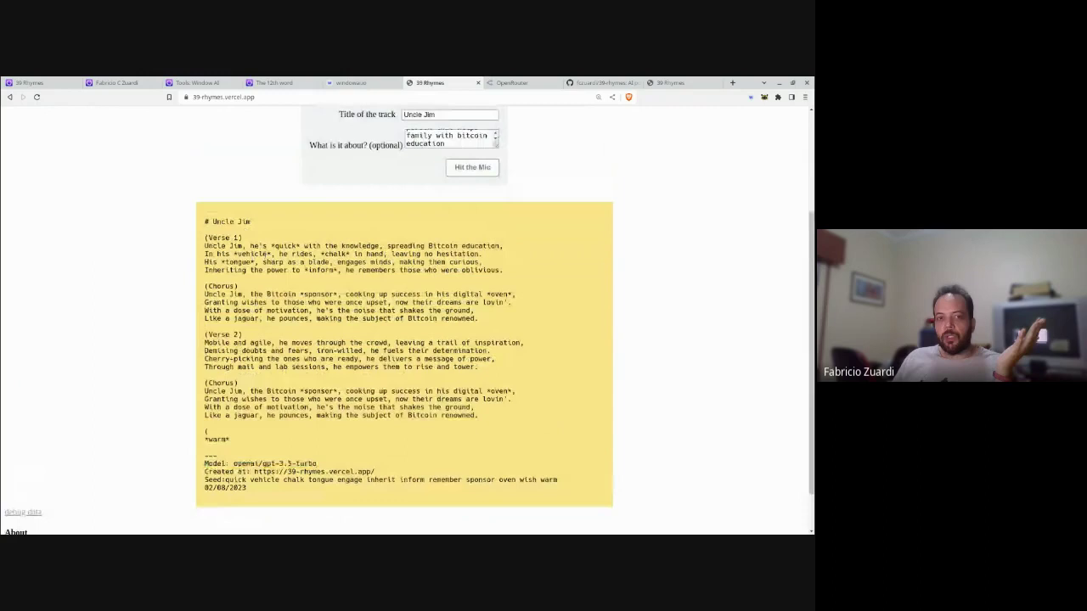
pyautogui.doubleClick(283, 247)
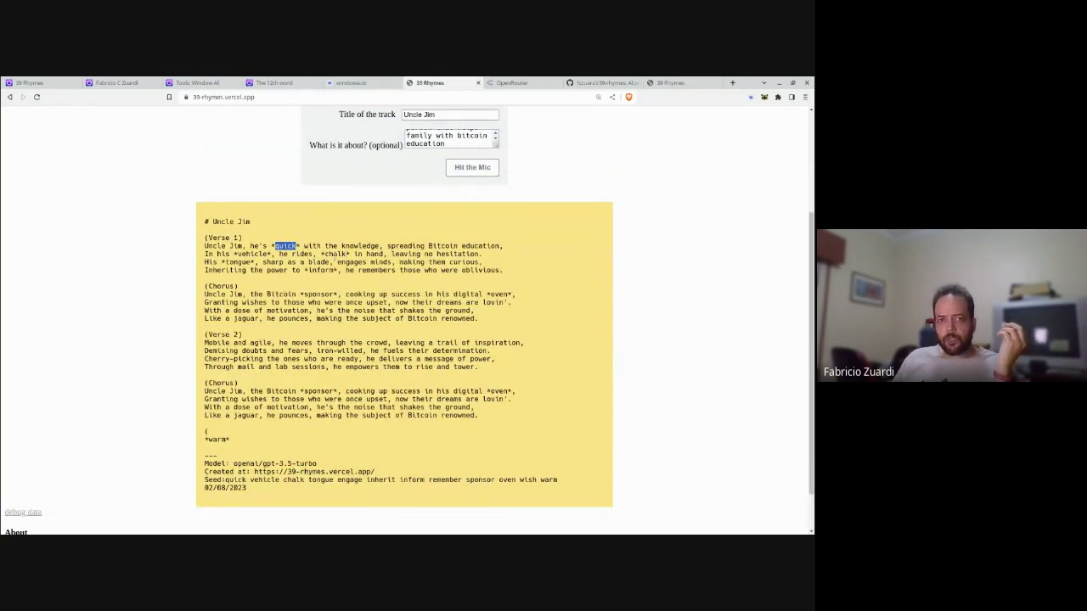
pyautogui.doubleClick(336, 254)
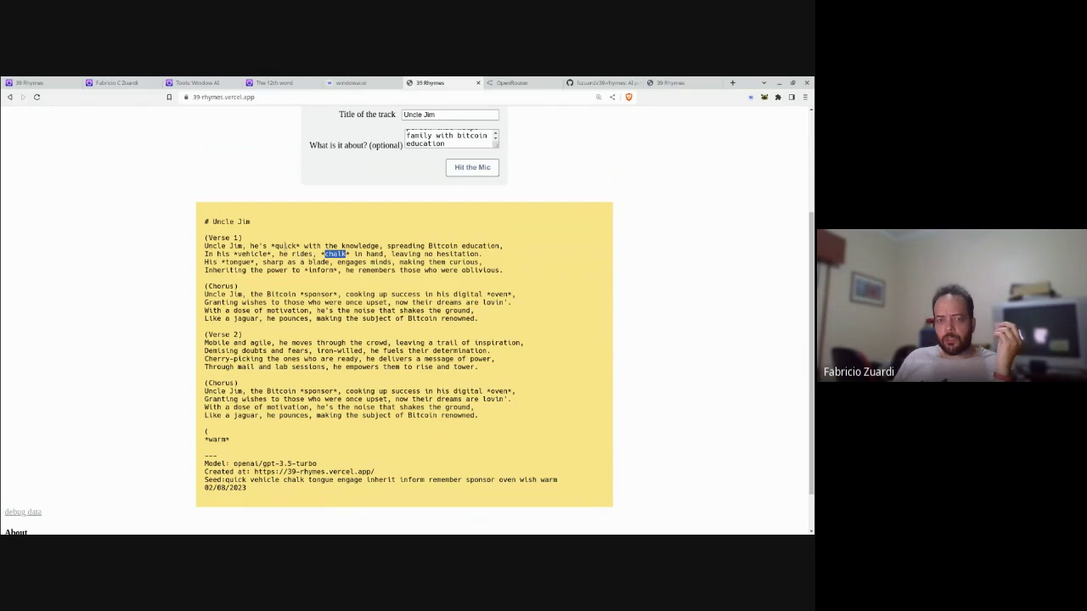
pyautogui.doubleClick(286, 246)
pyautogui.doubleClick(336, 254)
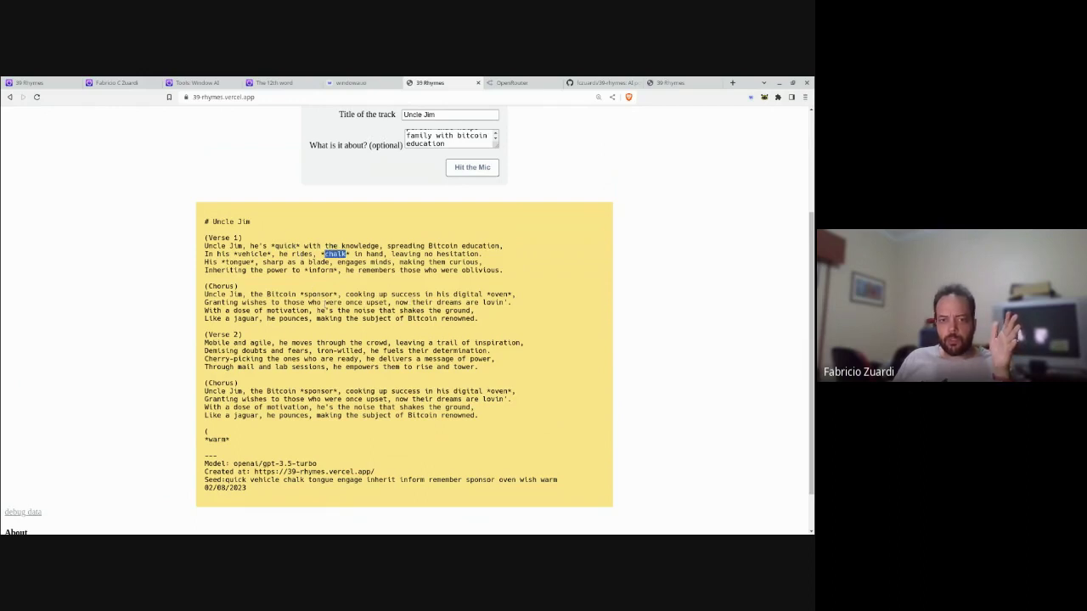
pyautogui.click(325, 292)
pyautogui.doubleClick(321, 294)
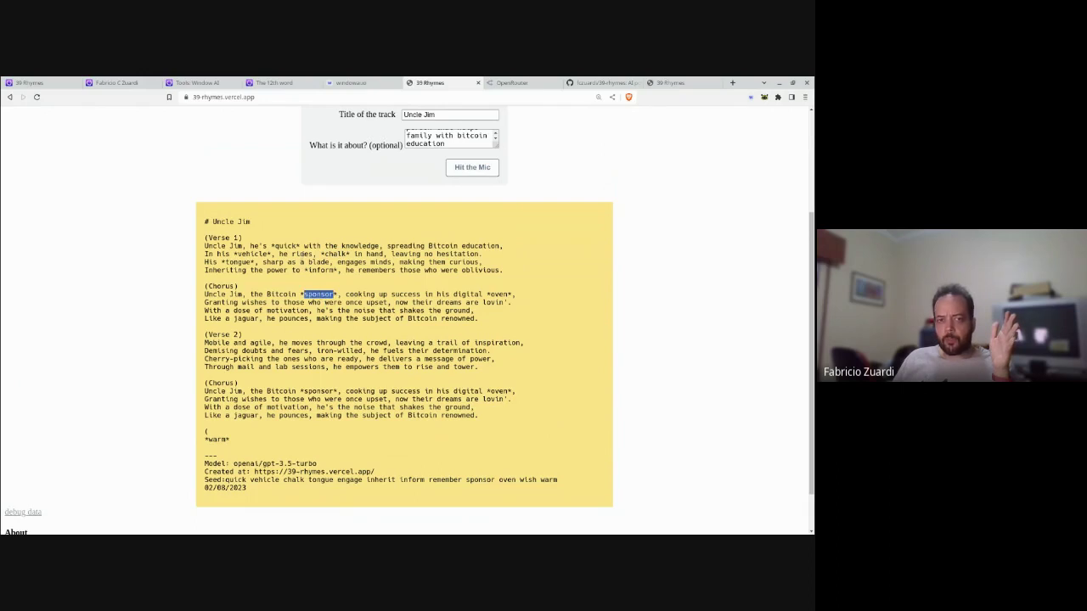
pyautogui.doubleClick(286, 246)
pyautogui.moveTo(332, 254); pyautogui.dragTo(338, 255)
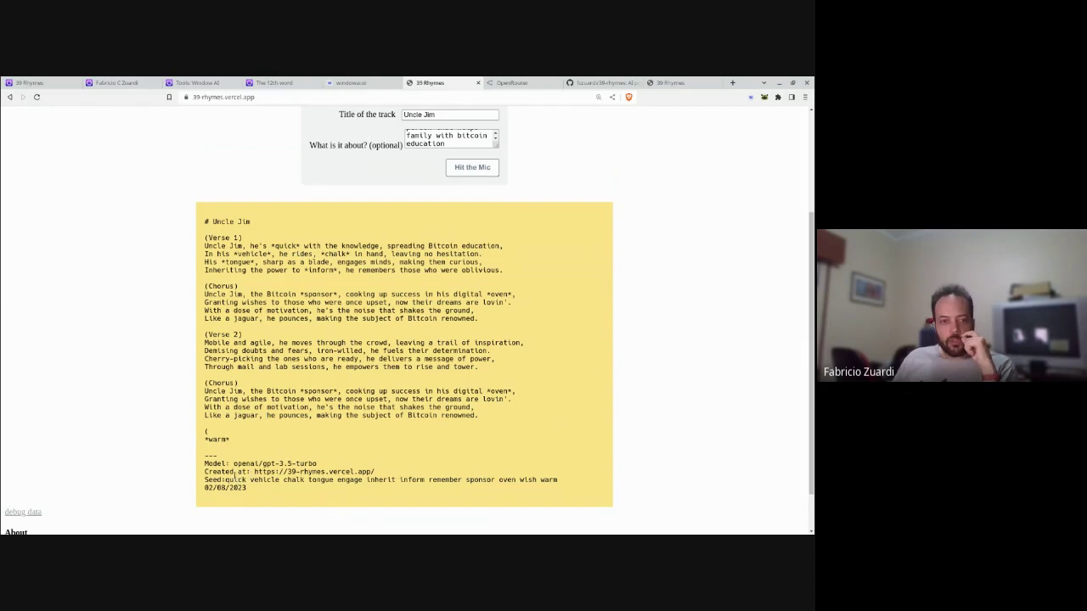
# Highlight seed words quick, vehicle, chalk, tongue and warm in the seed list and lyrics.
pyautogui.doubleClick(242, 472)
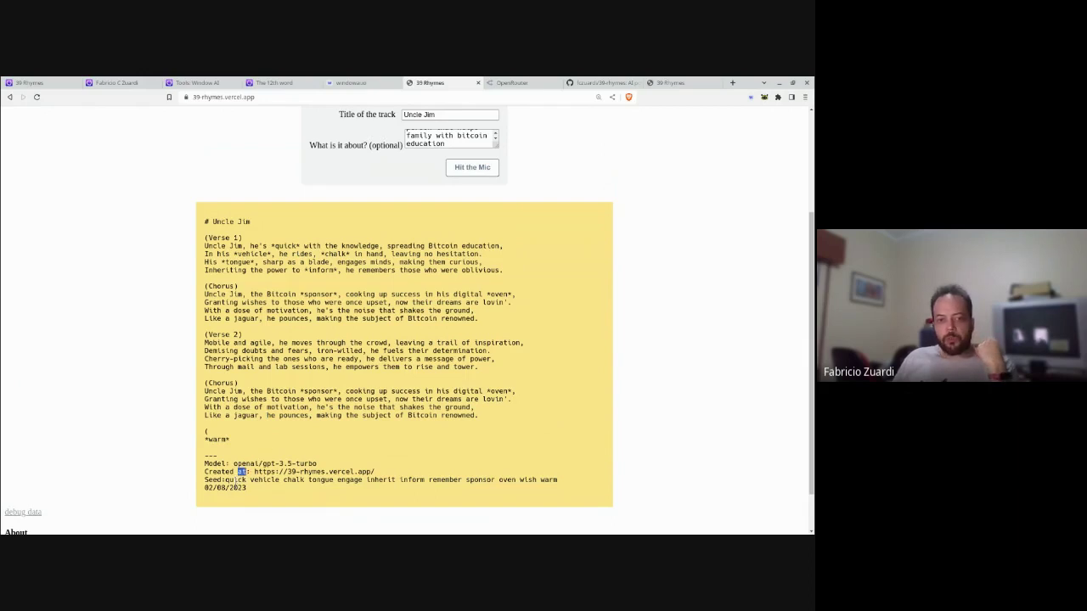
pyautogui.doubleClick(238, 480)
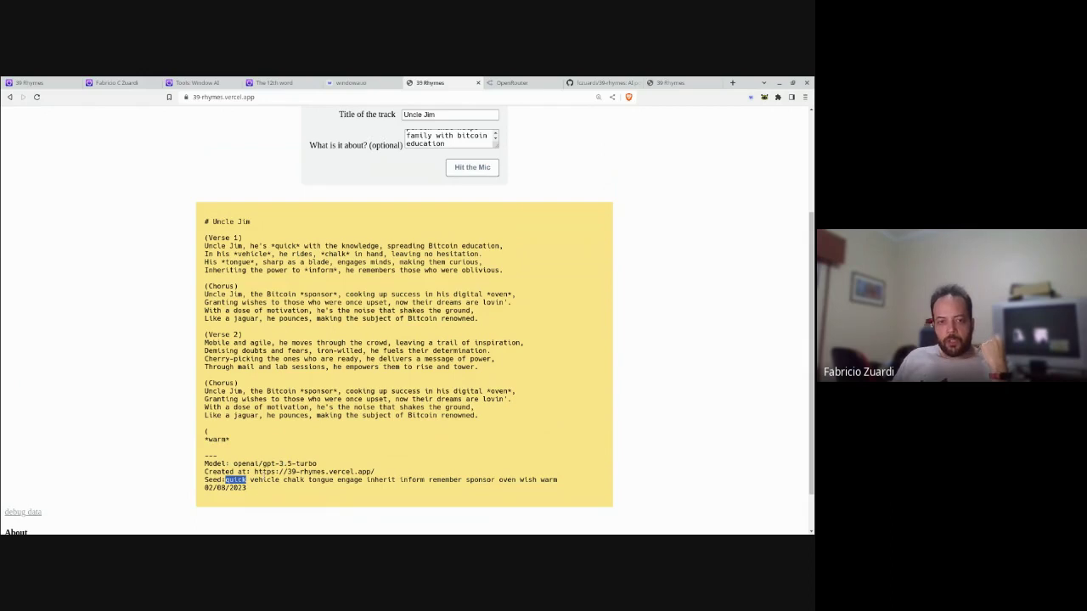
pyautogui.doubleClick(264, 480)
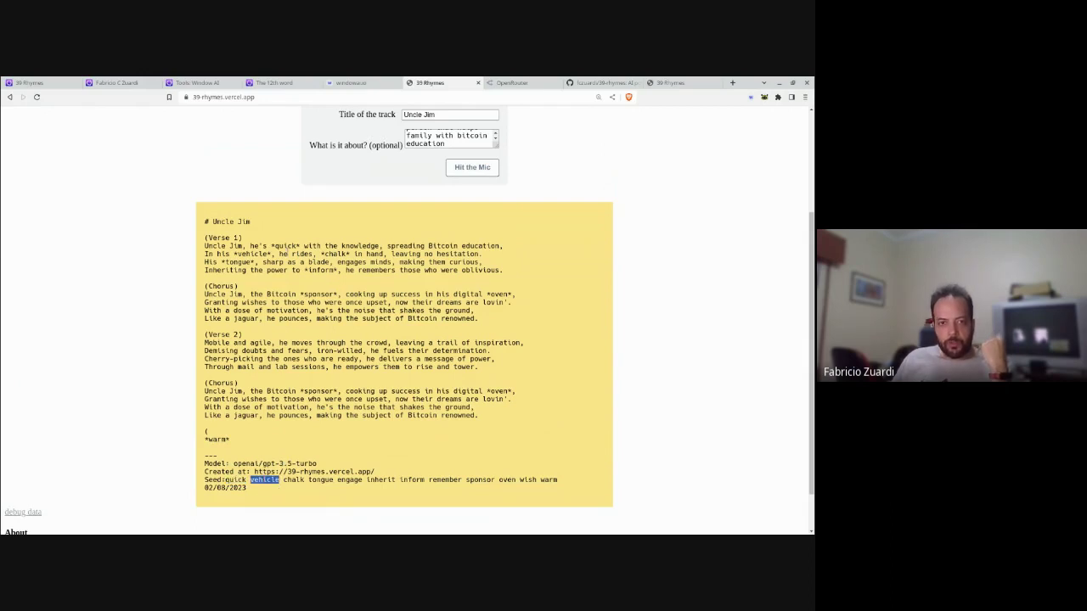
pyautogui.doubleClick(253, 254)
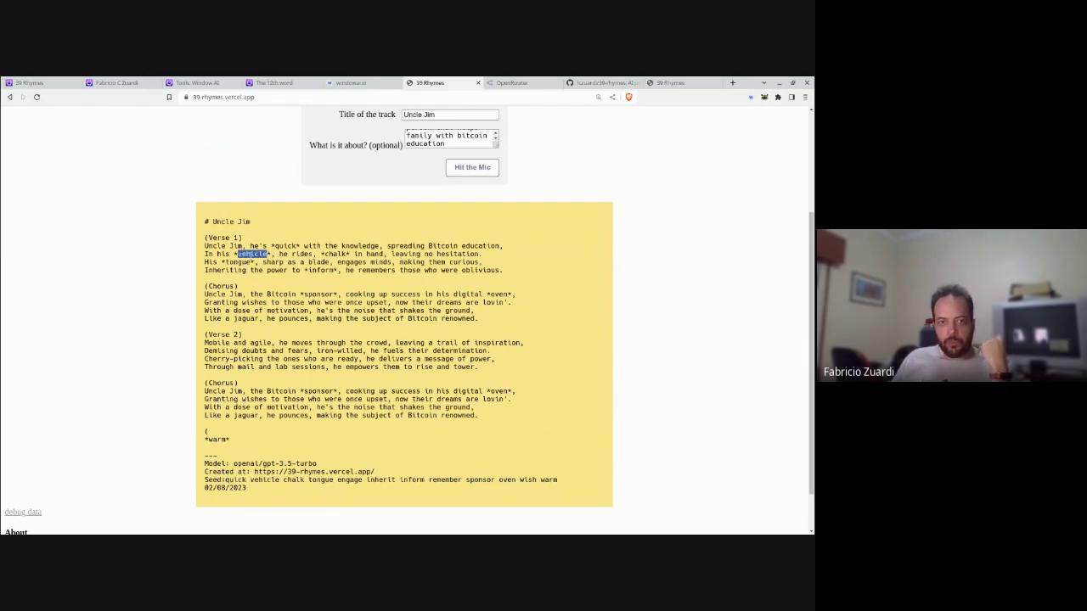
pyautogui.doubleClick(335, 254)
pyautogui.doubleClick(293, 480)
pyautogui.doubleClick(321, 480)
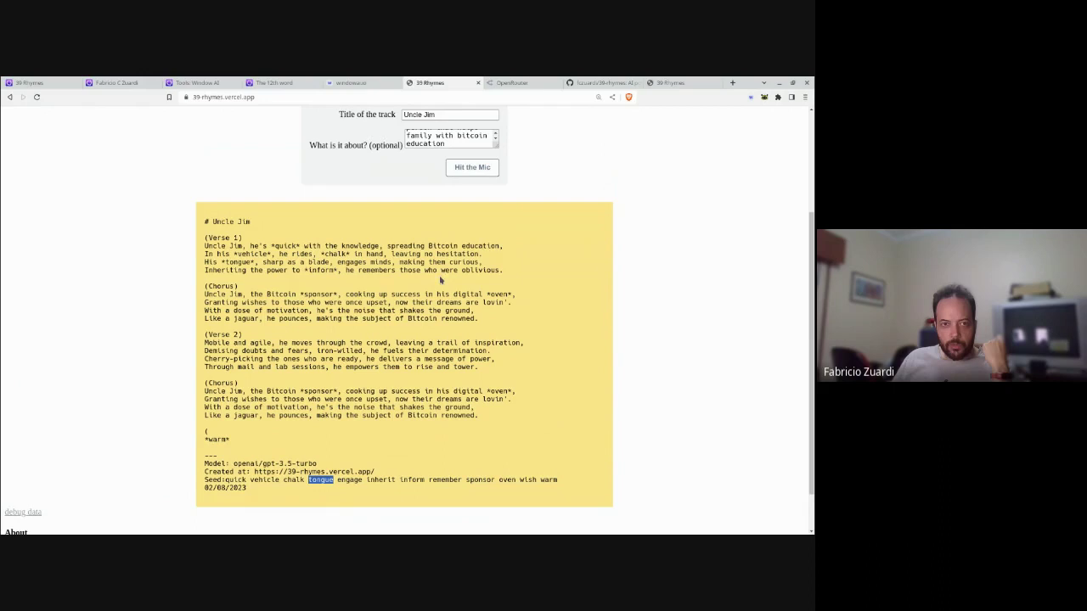
pyautogui.doubleClick(238, 263)
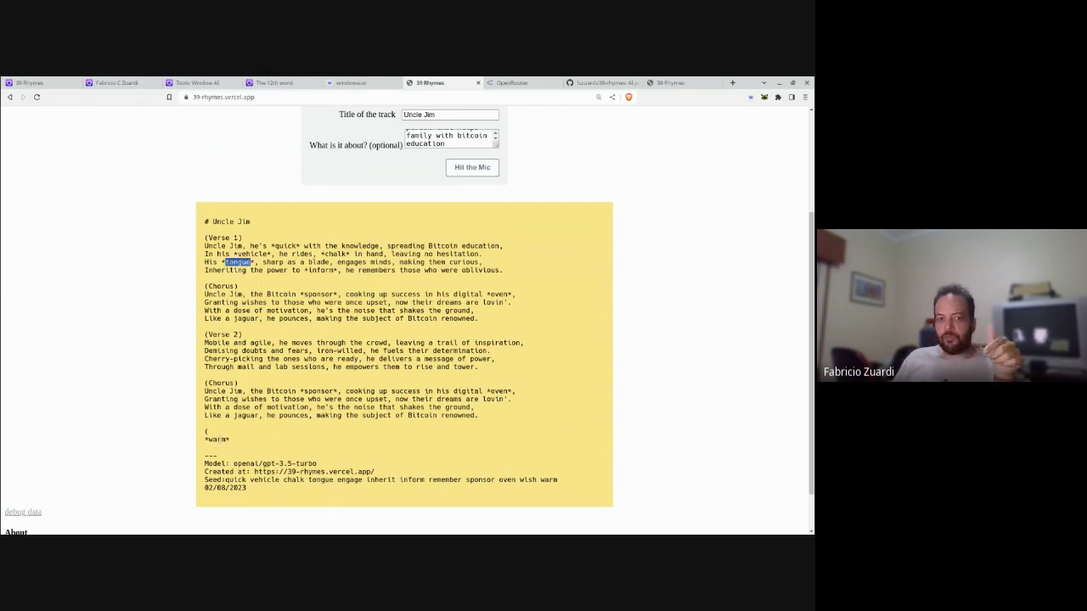
pyautogui.doubleClick(217, 439)
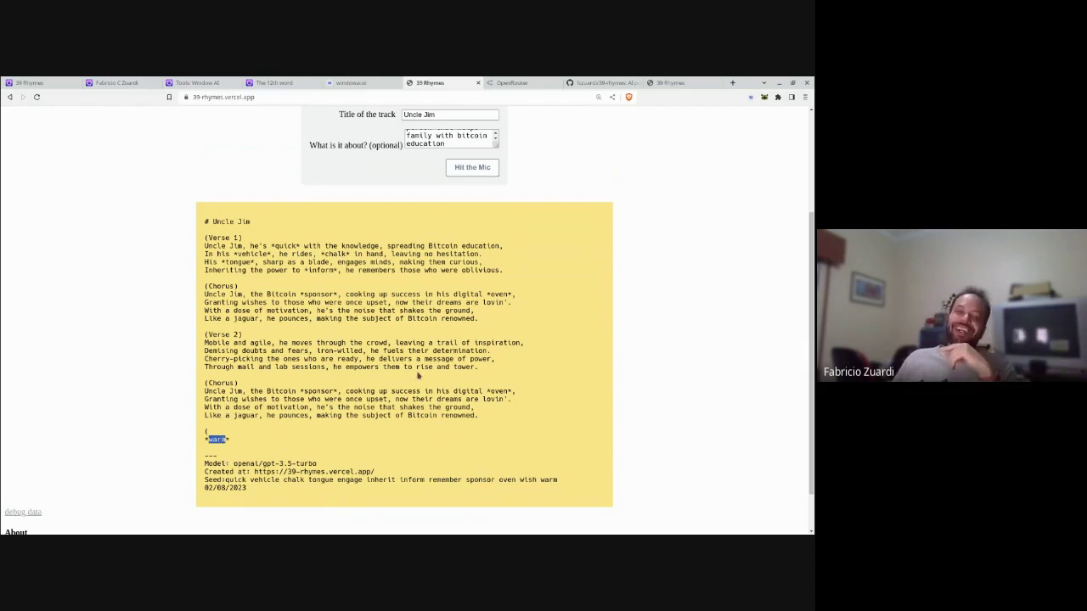
# Scroll through the Uncle Jim rap and clear the word highlight.
pyautogui.scroll(-1, 435, 387)
pyautogui.scroll(3, 435, 387)
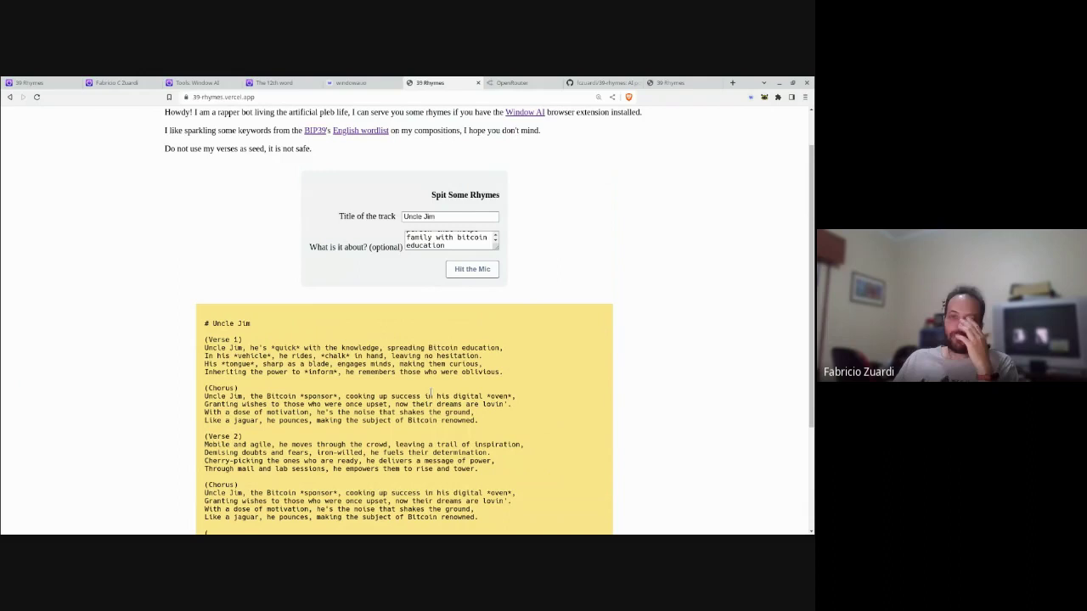
pyautogui.scroll(1, 419, 373)
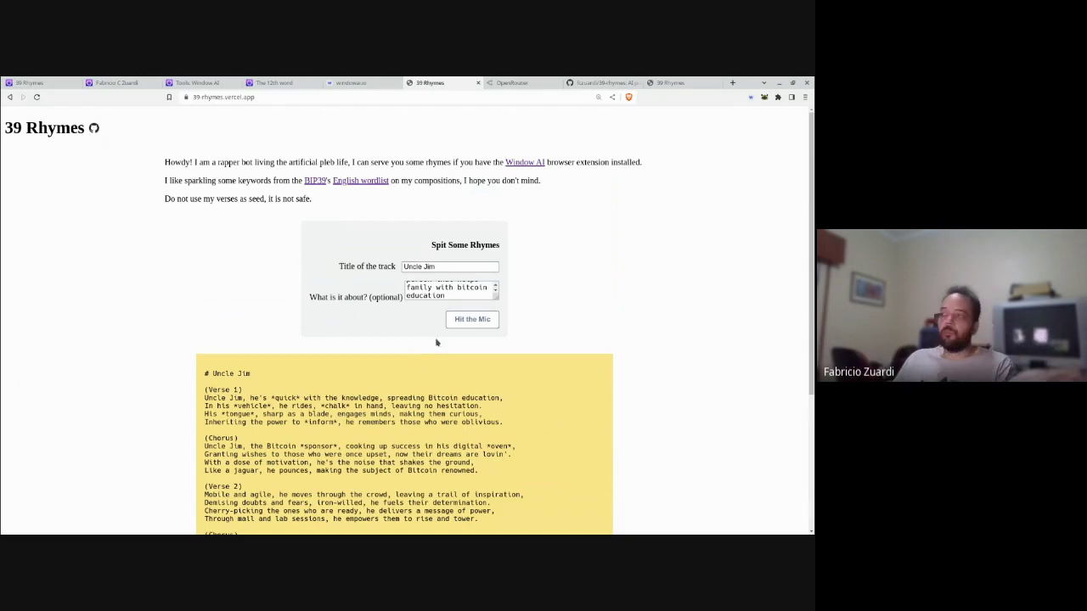
pyautogui.scroll(-3, 437, 334)
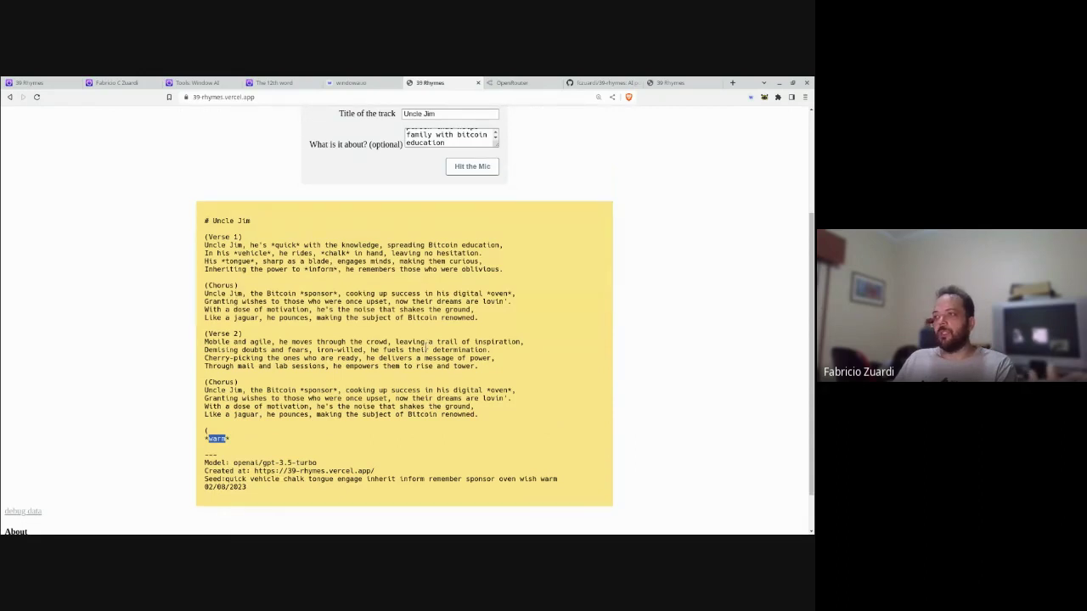
pyautogui.scroll(-1, 426, 337)
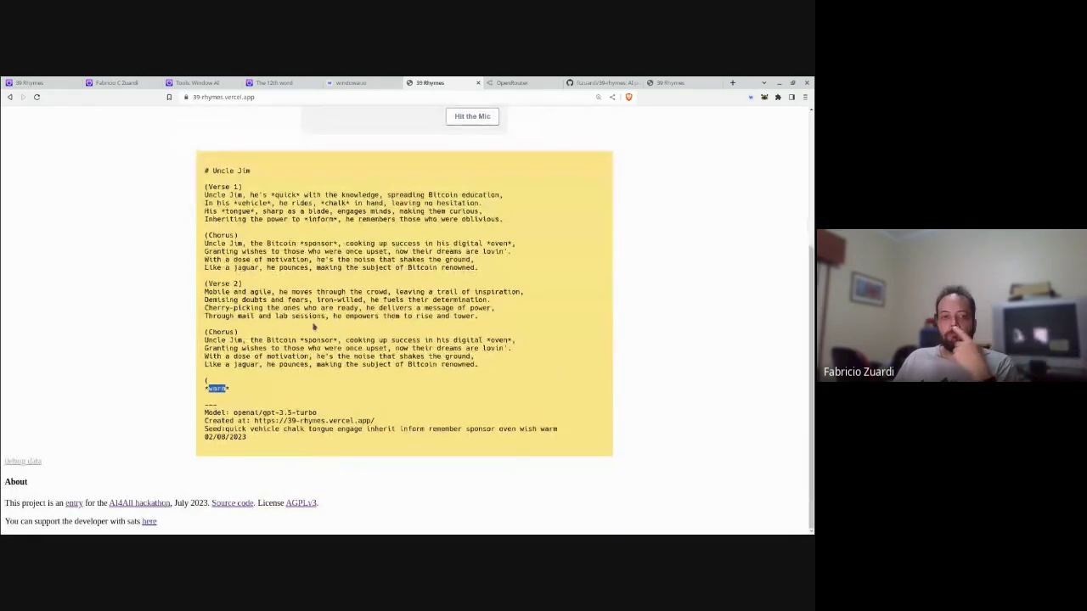
pyautogui.click(329, 291)
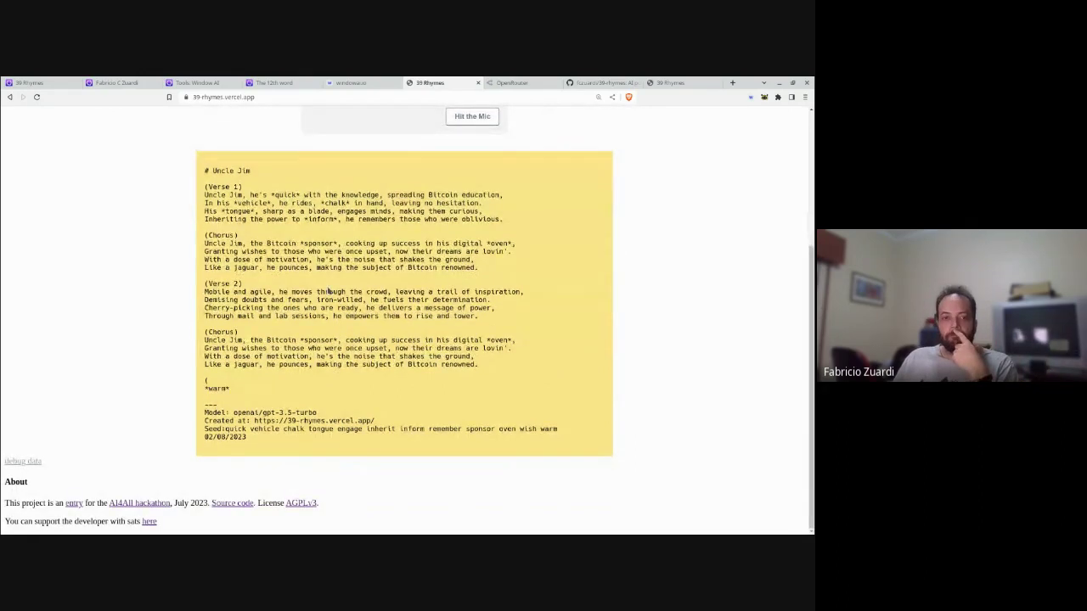
# Expand the rap's debug data and highlight the wordlist.
pyautogui.click(27, 461)
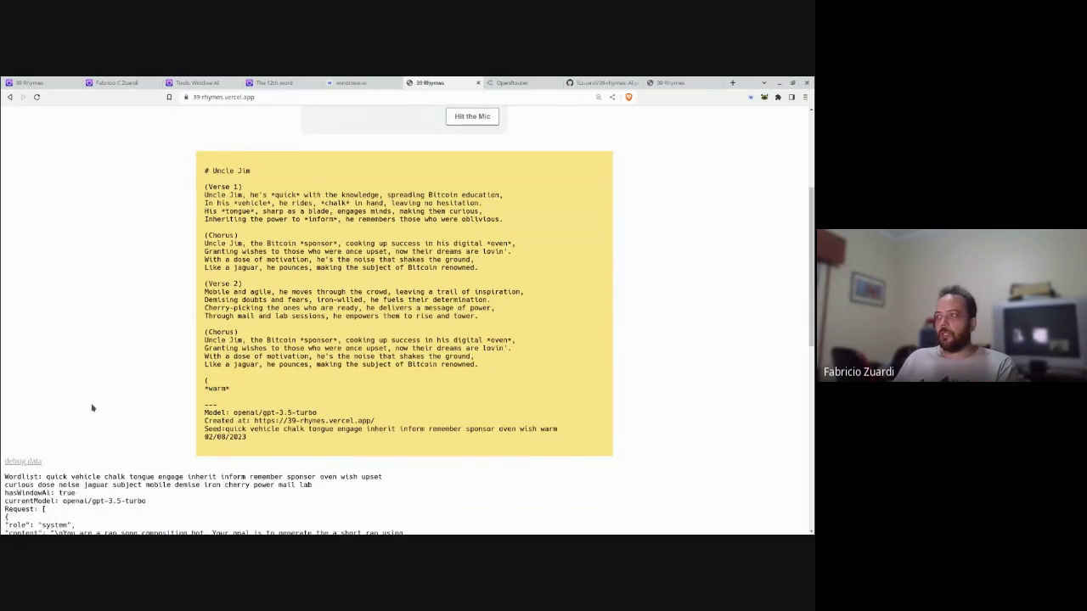
pyautogui.scroll(-1, 93, 409)
pyautogui.scroll(-3, 92, 408)
pyautogui.scroll(-3, 93, 405)
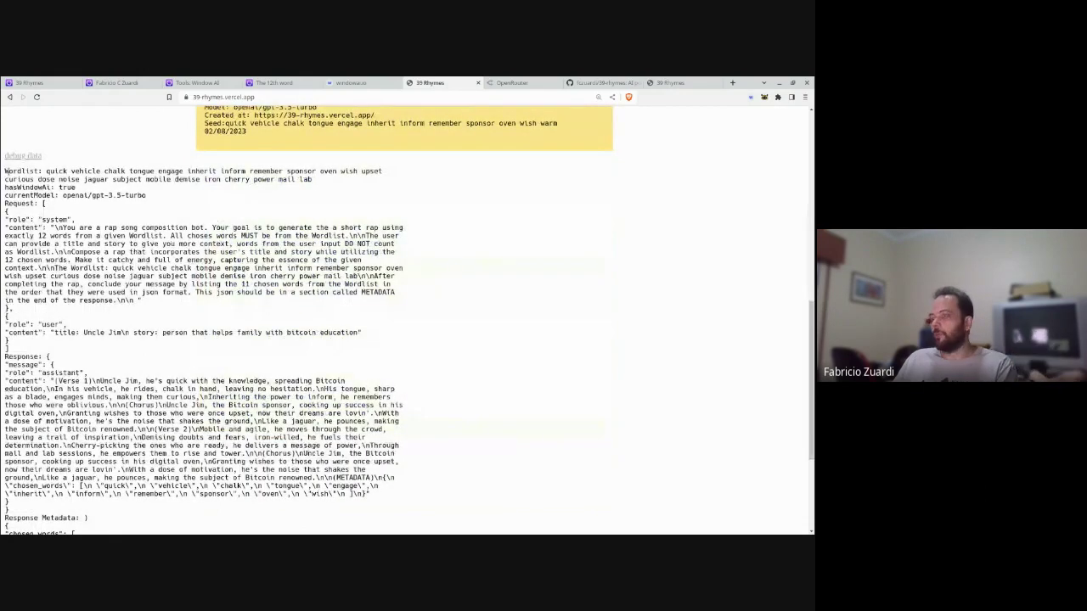
pyautogui.moveTo(5, 171); pyautogui.dragTo(317, 188)
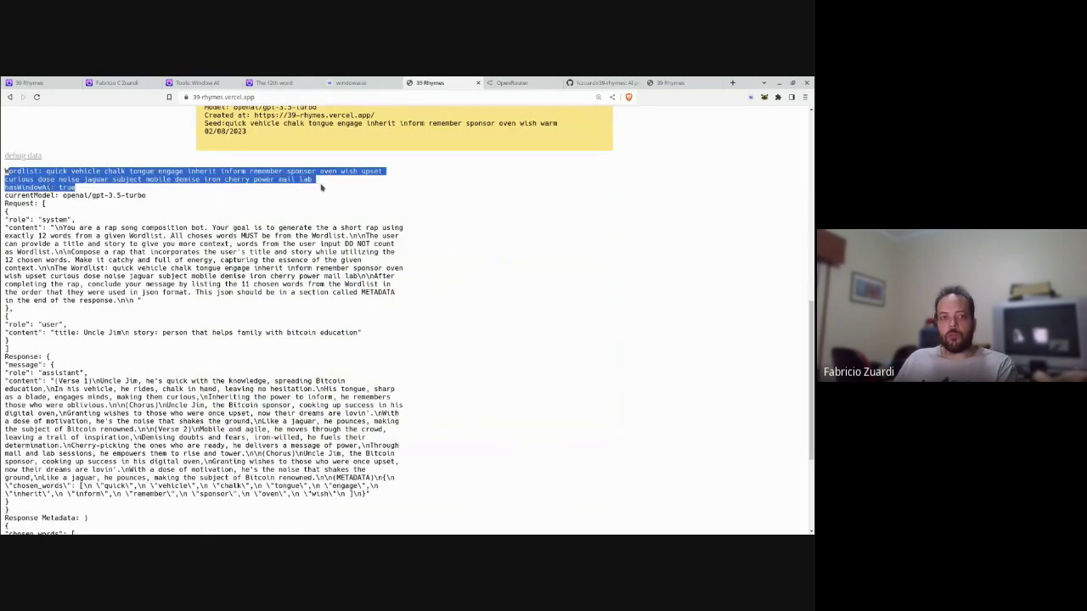
pyautogui.scroll(1, 375, 217)
pyautogui.scroll(1, 375, 218)
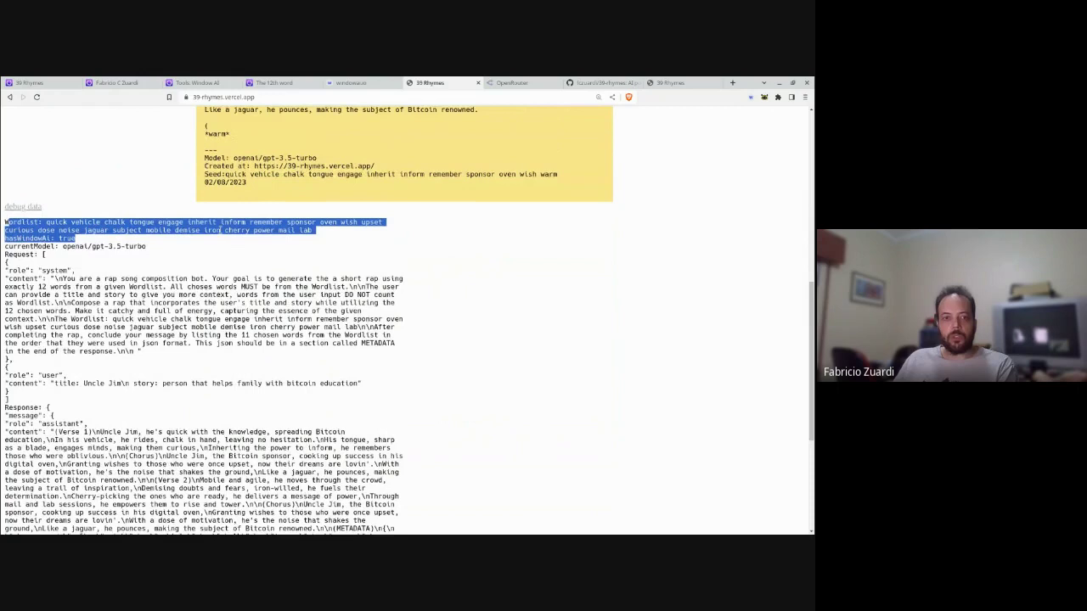
pyautogui.click(40, 287)
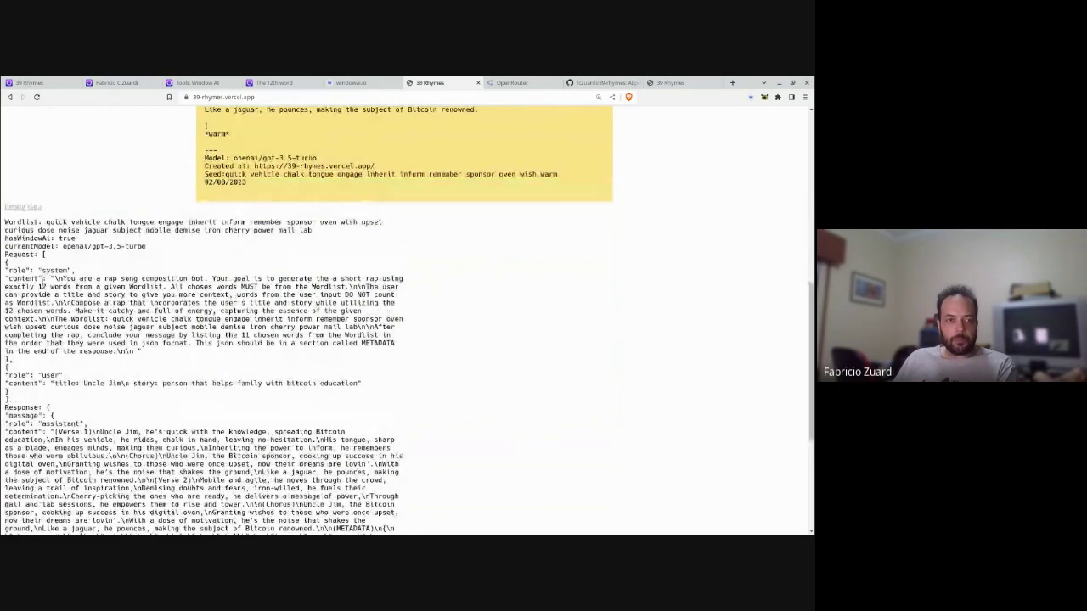
# Highlight the system prompt and response in the request, then collapse the debug data.
pyautogui.moveTo(16, 253); pyautogui.dragTo(98, 367)
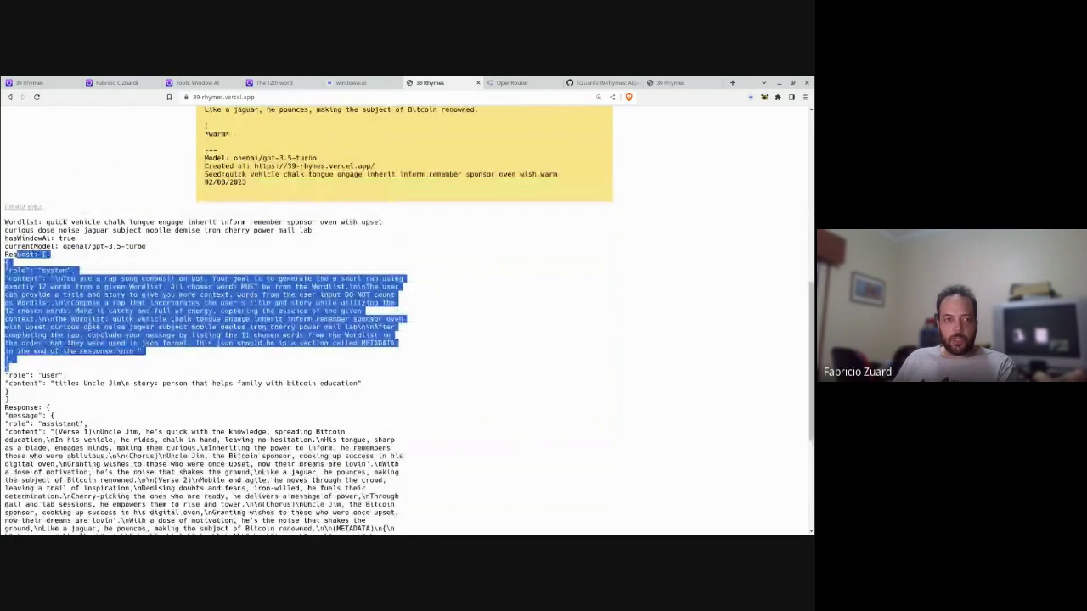
pyautogui.moveTo(48, 255); pyautogui.dragTo(64, 246)
pyautogui.scroll(-2, 155, 308)
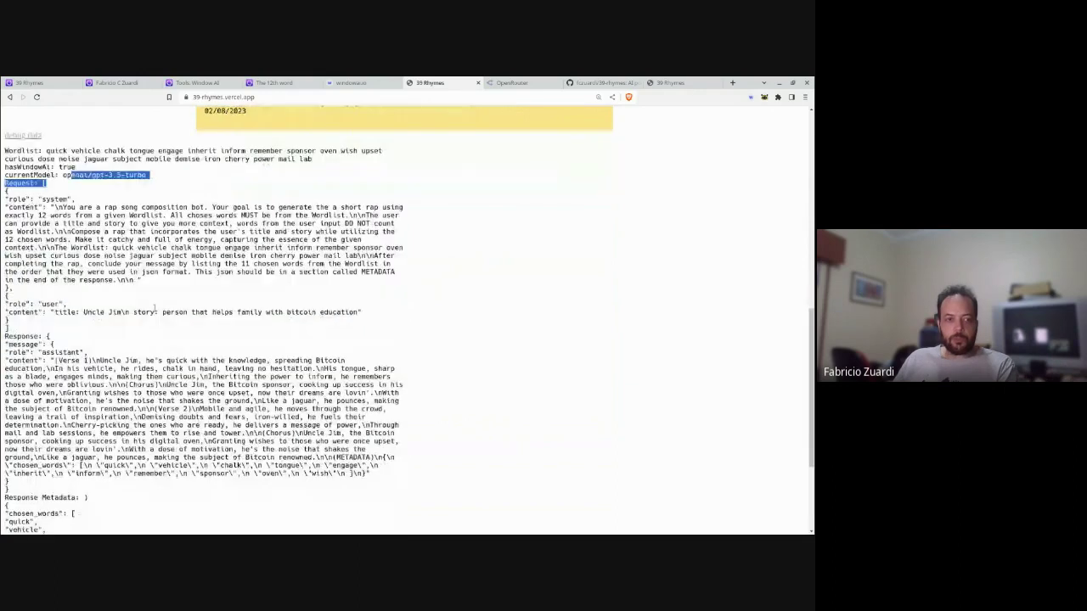
pyautogui.scroll(-1, 155, 309)
pyautogui.moveTo(53, 310); pyautogui.dragTo(140, 390)
pyautogui.scroll(-4, 145, 390)
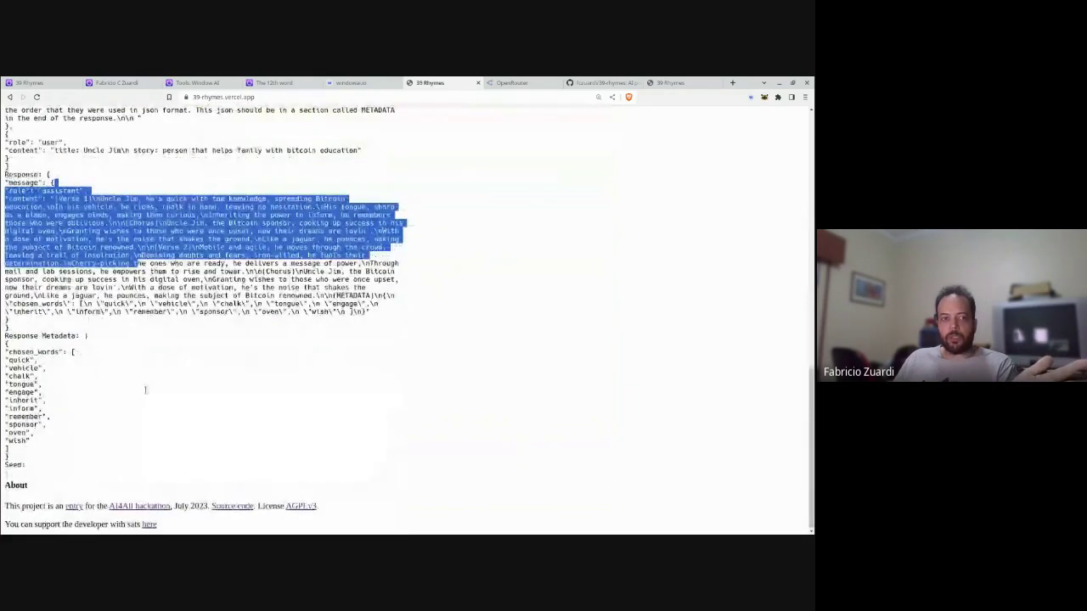
pyautogui.scroll(3, 145, 389)
pyautogui.click(29, 277)
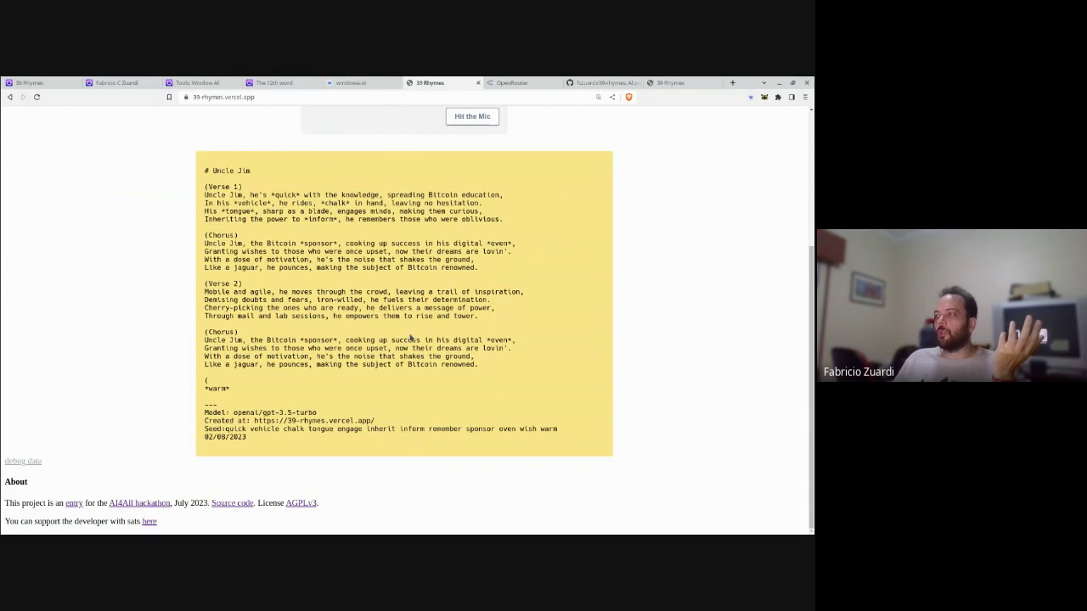
# Open the Window AI link as windowai.io in a new tab, view it, and return to 39 Rhymes.
pyautogui.scroll(1, 416, 347)
pyautogui.scroll(2, 425, 355)
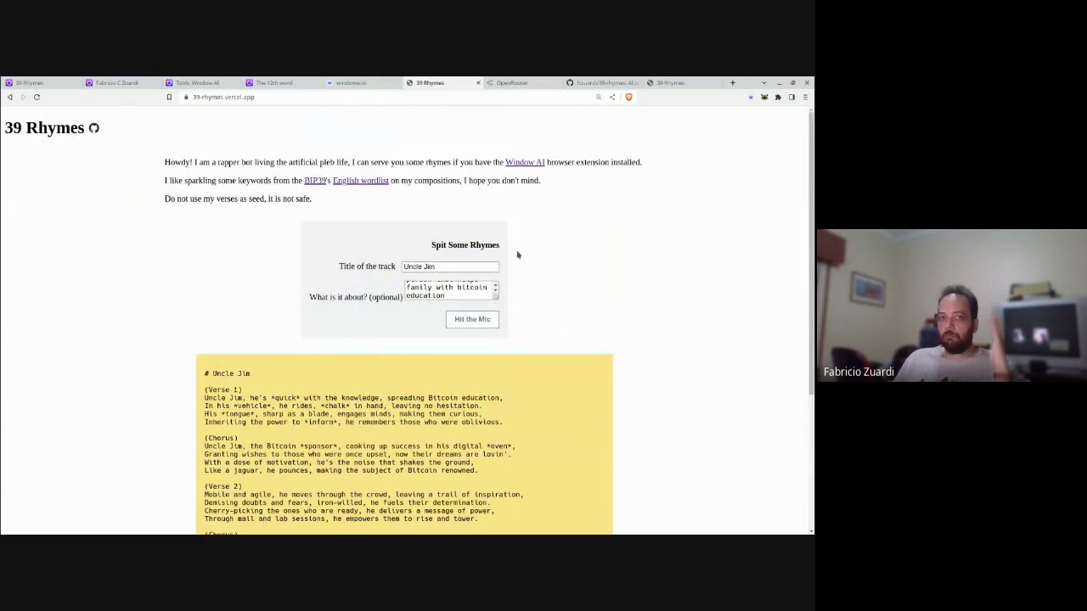
pyautogui.middleClick(525, 163)
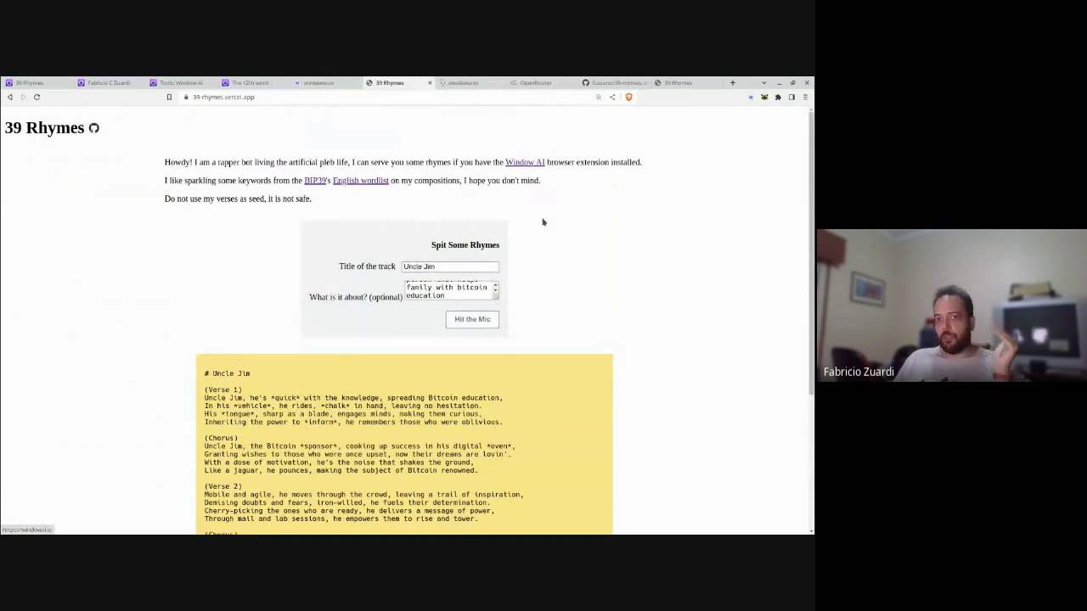
pyautogui.click(469, 84)
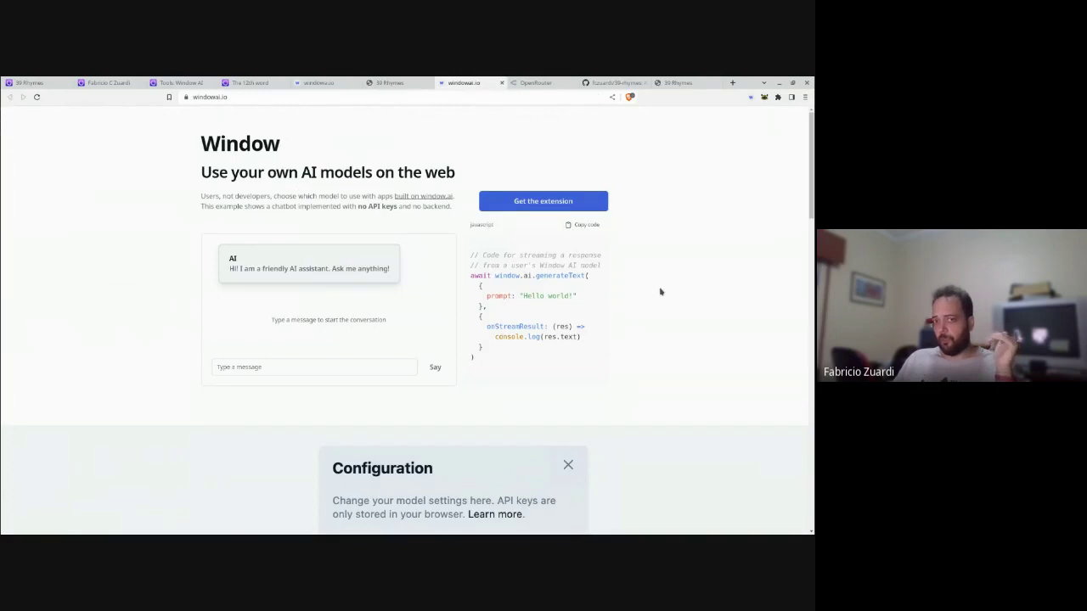
pyautogui.click(404, 84)
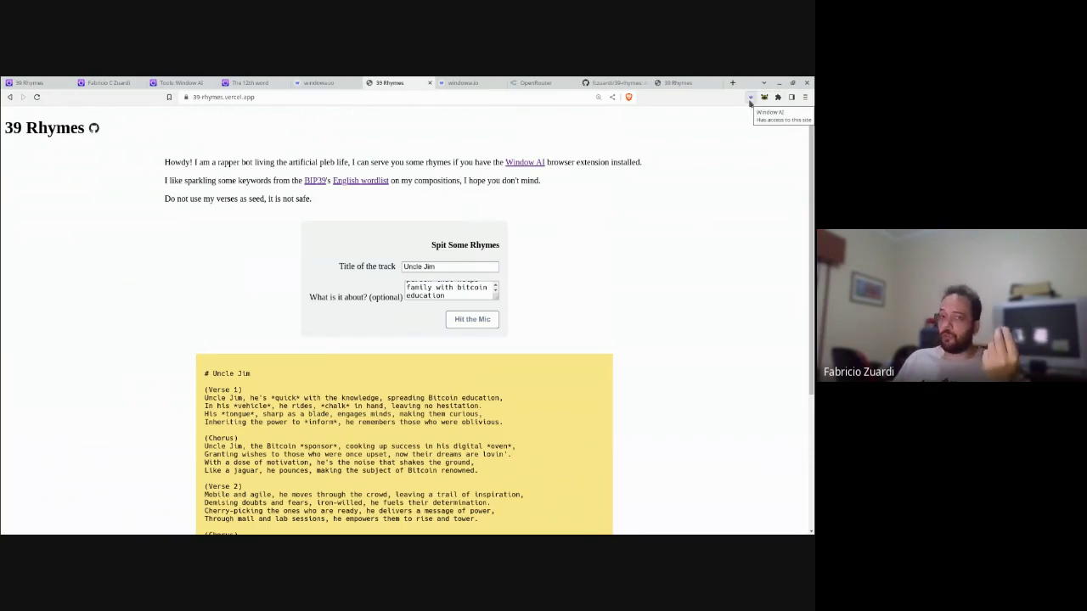
# Set Window AI's default provider to OpenAI: GPT-4 and regenerate, getting a 404 model-rejected error.
pyautogui.click(750, 98)
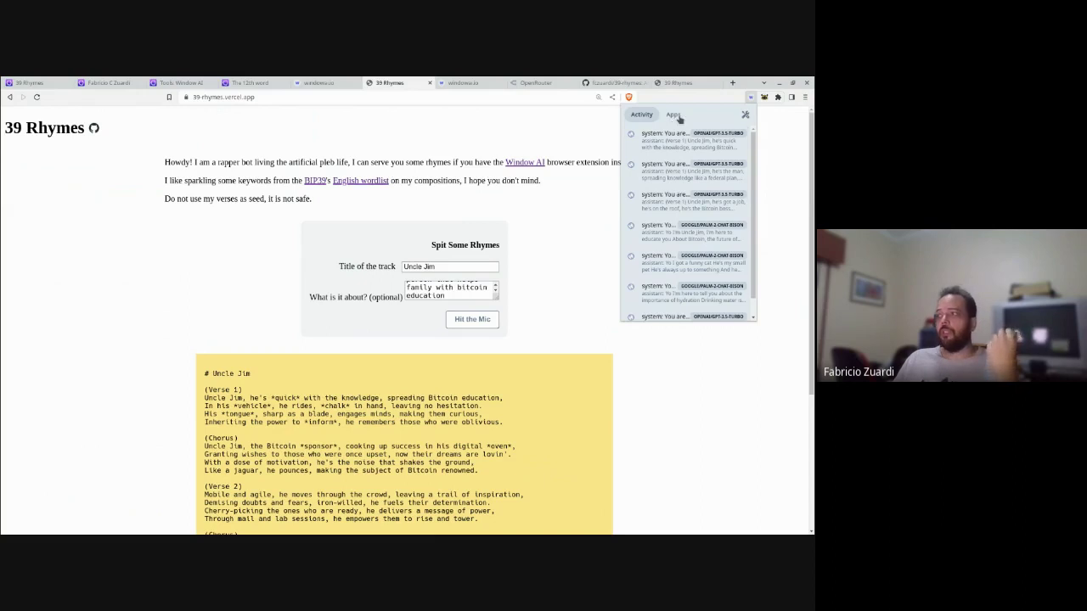
pyautogui.click(745, 118)
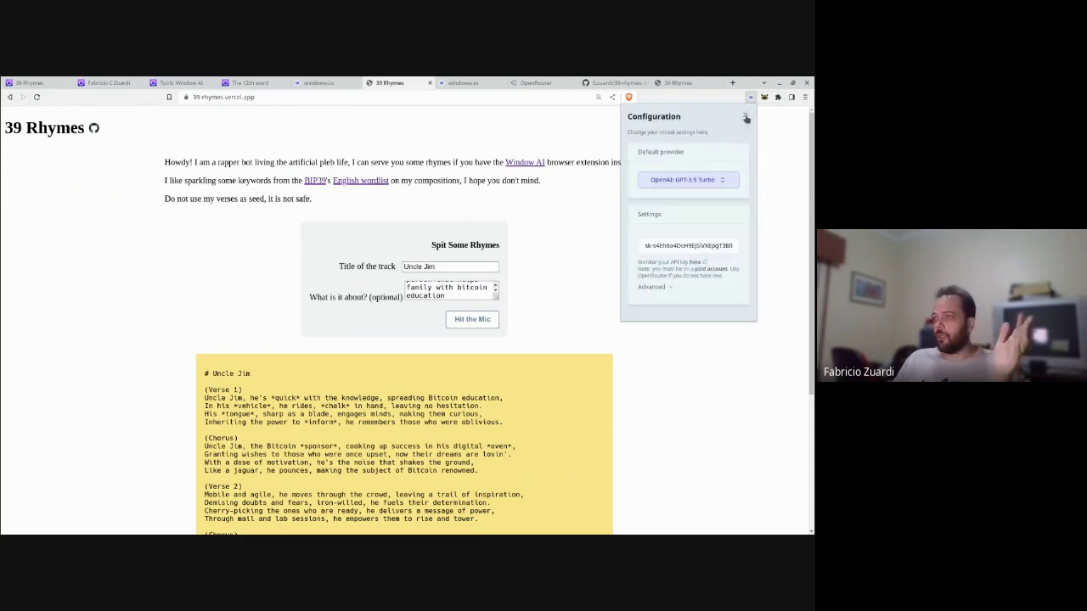
pyautogui.click(684, 182)
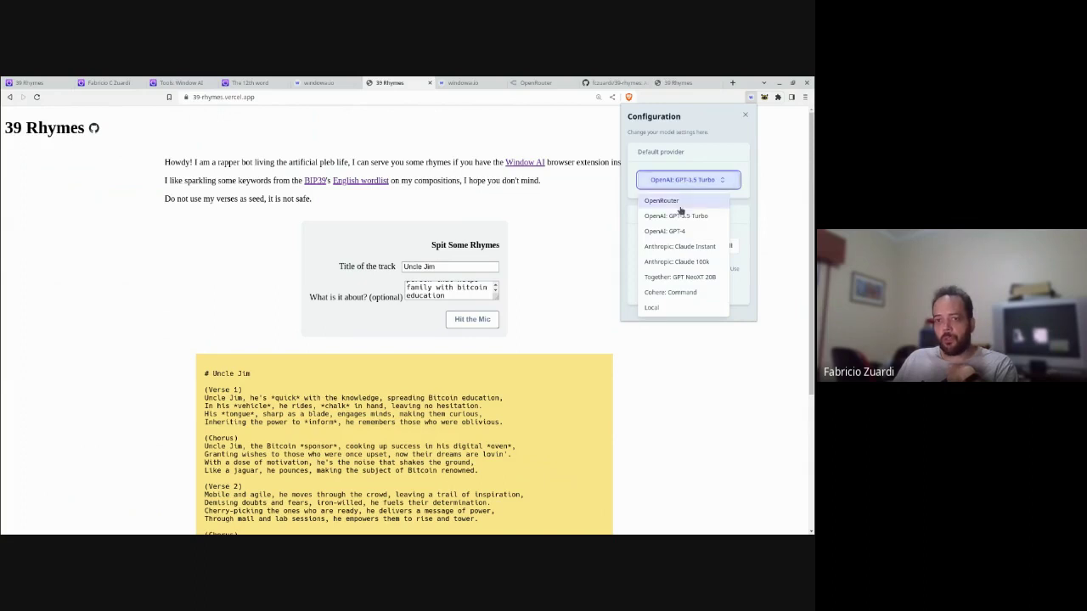
pyautogui.click(680, 231)
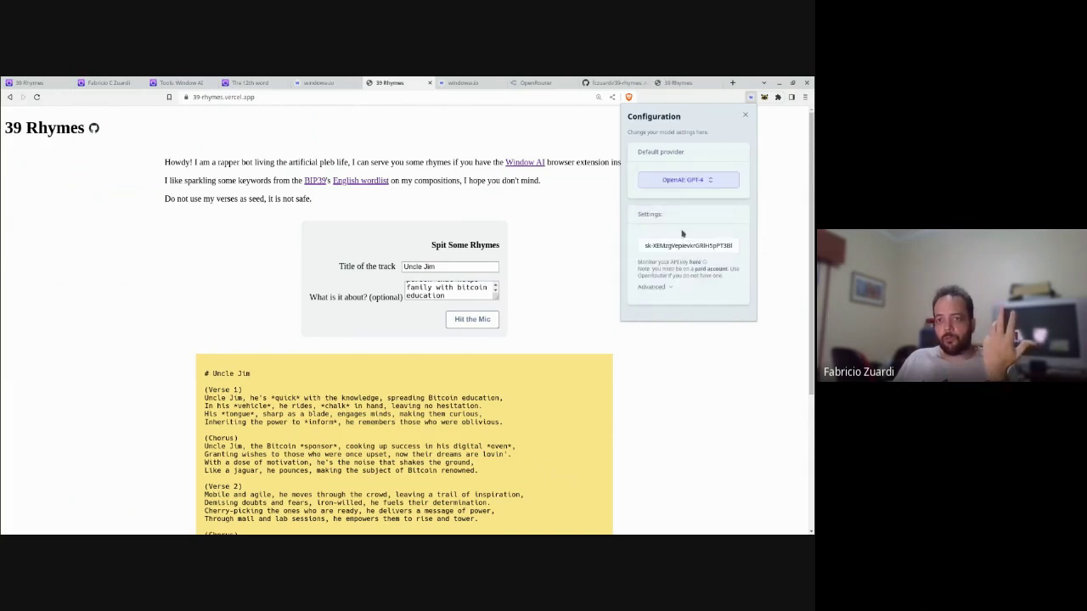
pyautogui.click(588, 222)
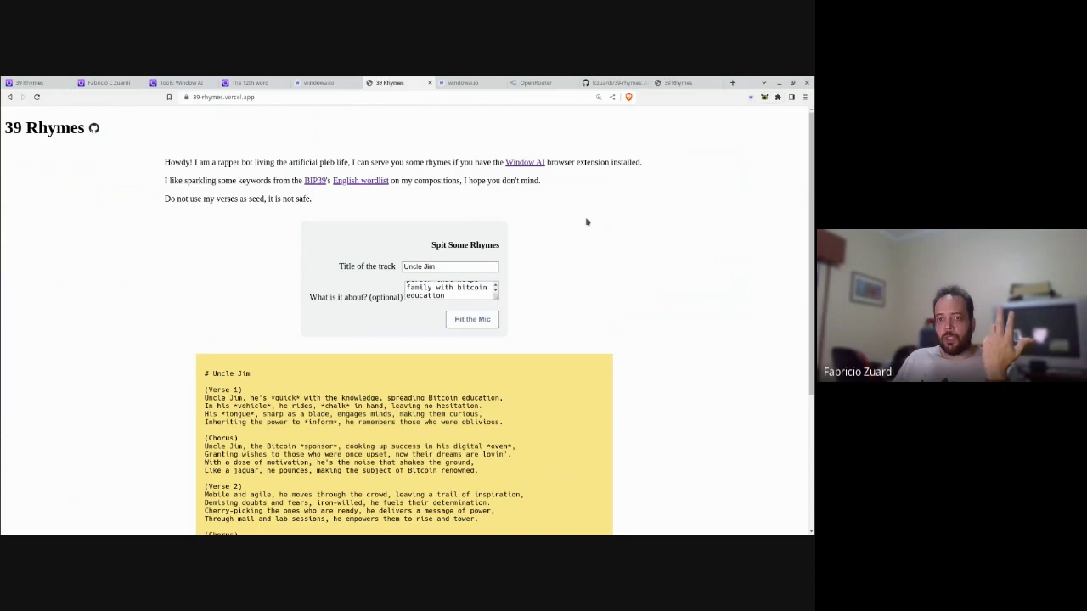
pyautogui.click(481, 325)
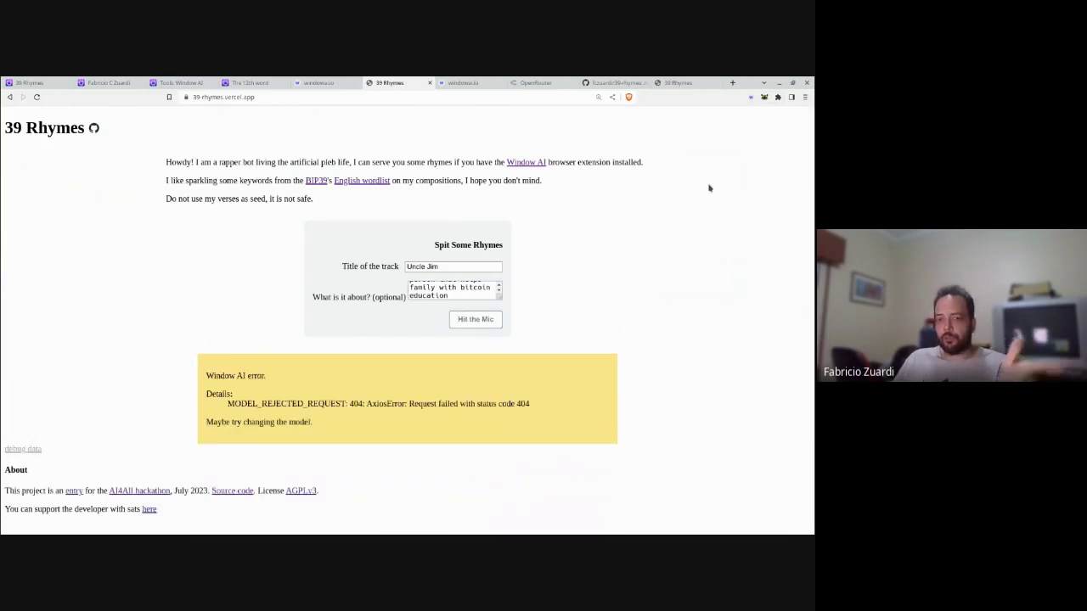
# Switch Window AI's default provider to OpenRouter and request a new Uncle Jim rap.
pyautogui.click(751, 100)
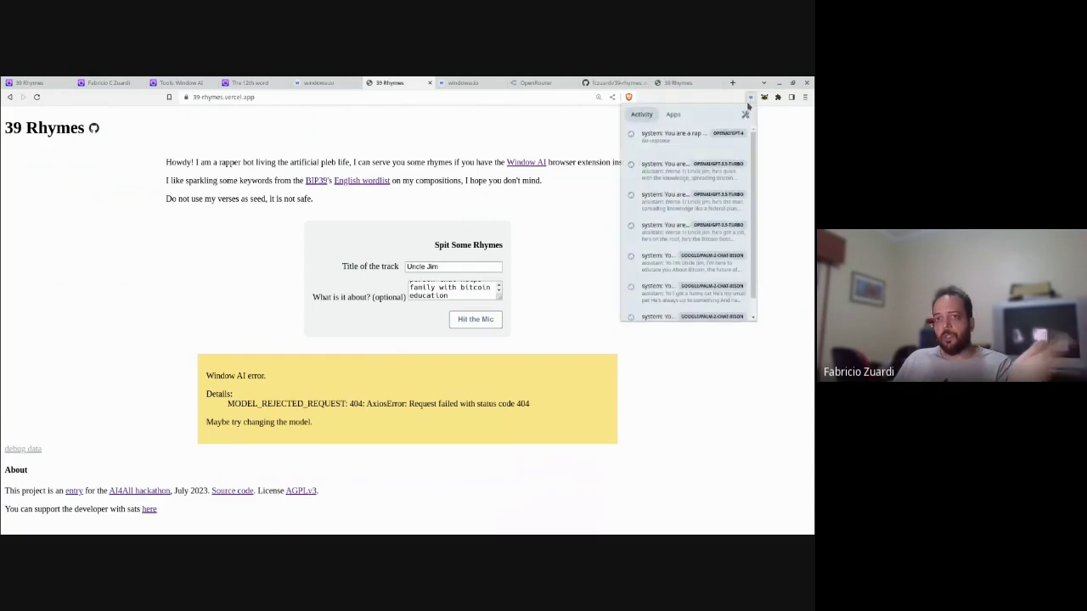
pyautogui.click(744, 113)
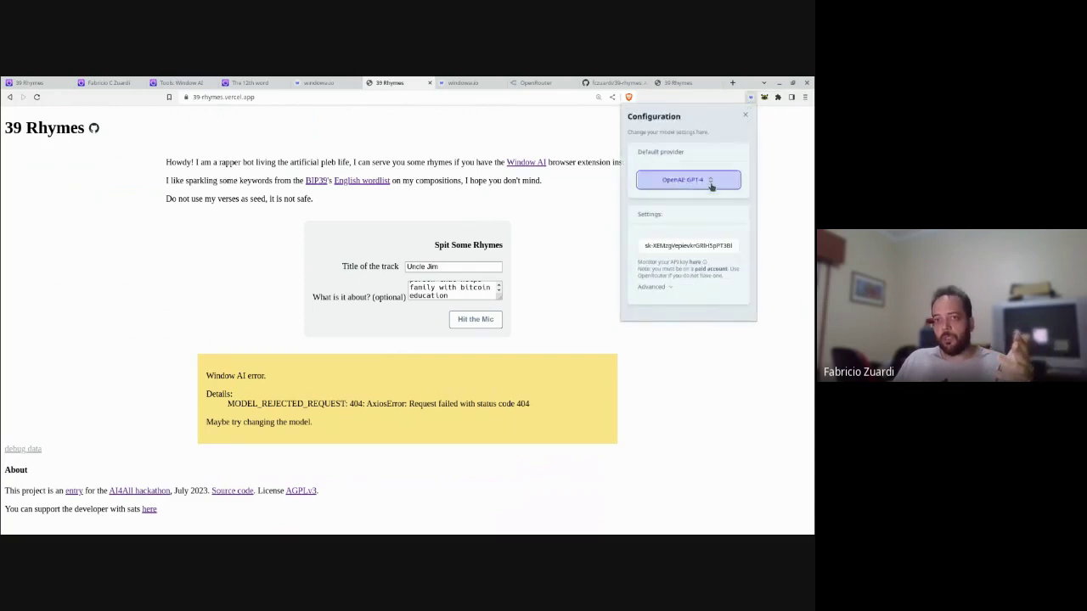
pyautogui.click(710, 185)
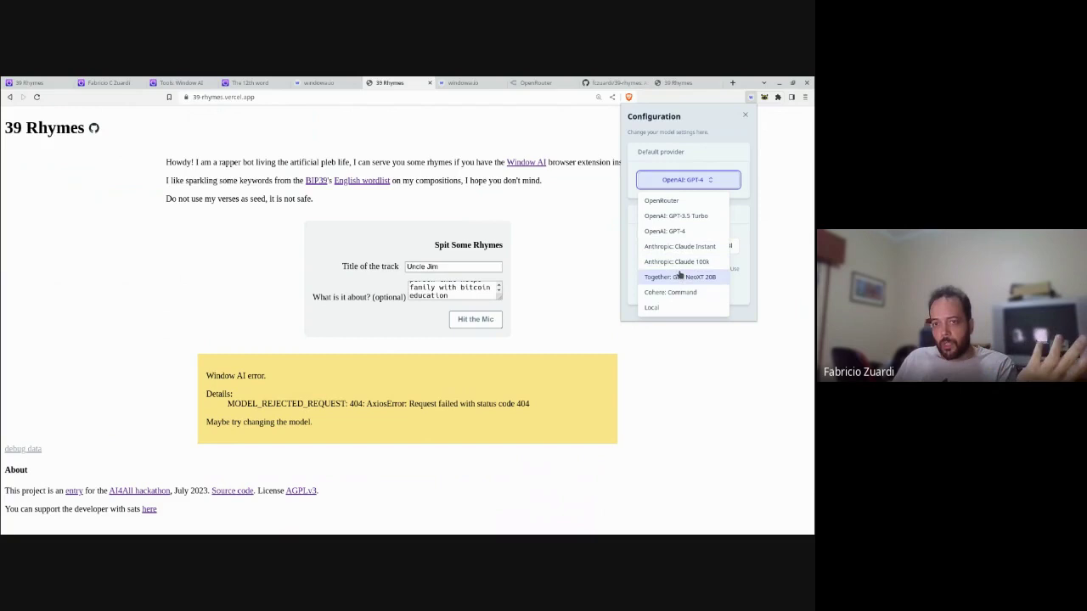
pyautogui.click(674, 203)
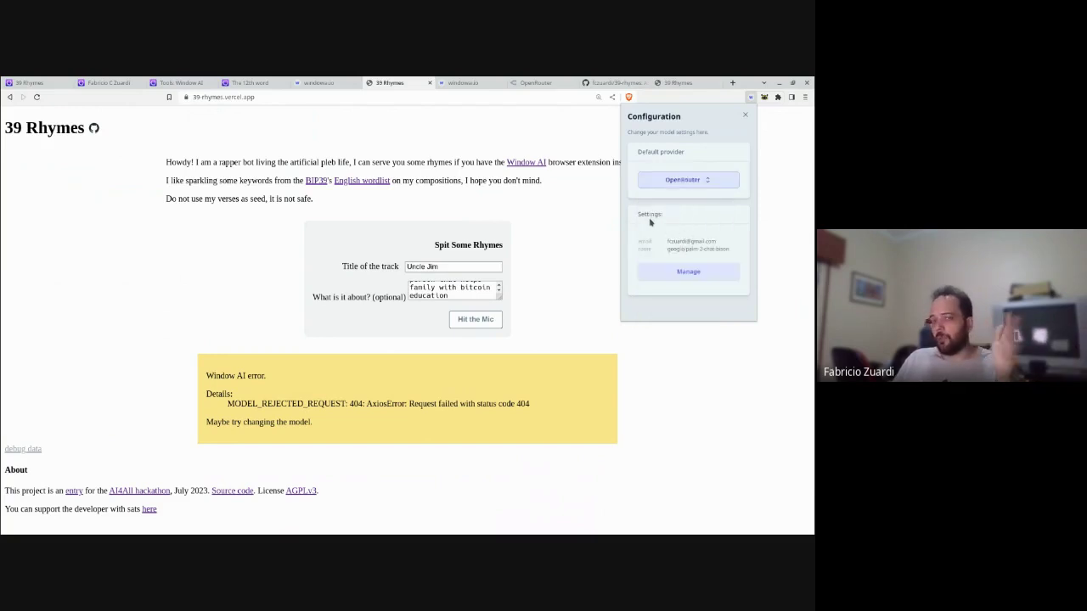
pyautogui.click(469, 321)
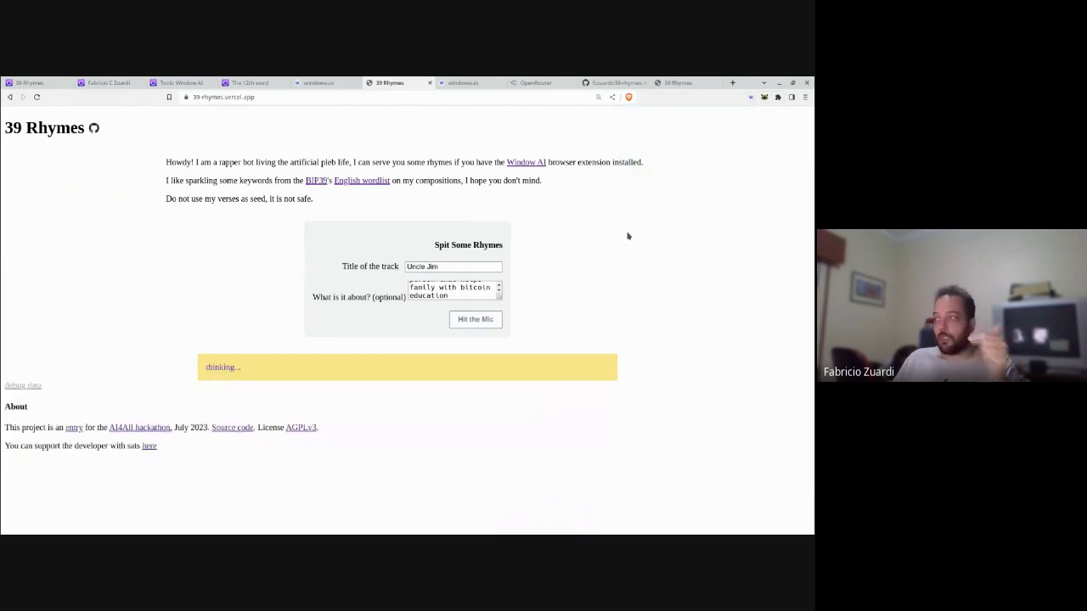
# Inspect the new rap's footer, selecting its PaLM 2 model name.
pyautogui.scroll(-3, 622, 242)
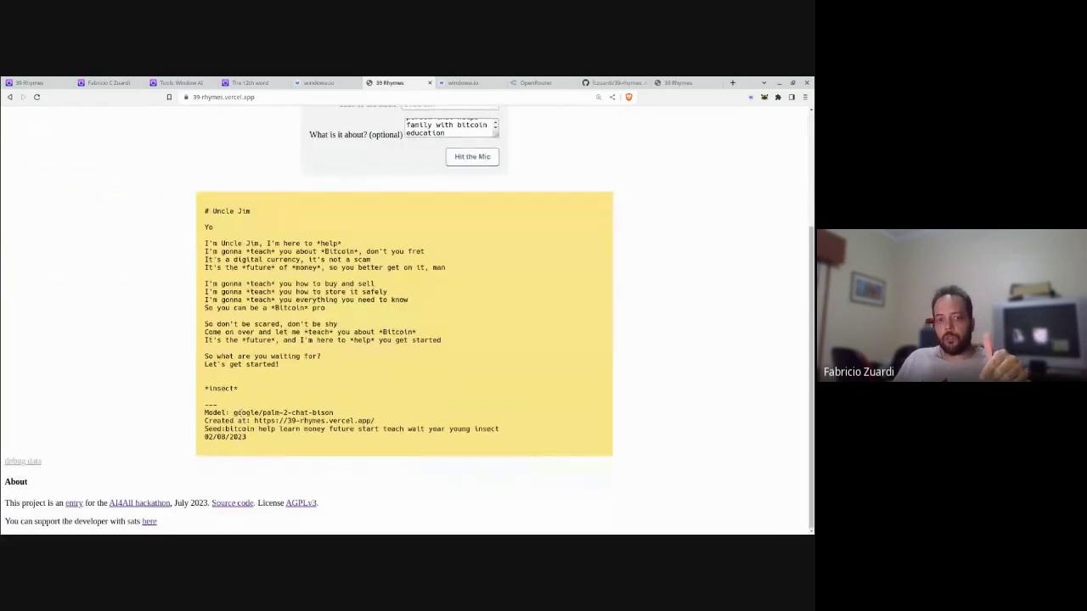
pyautogui.moveTo(240, 412); pyautogui.dragTo(342, 412)
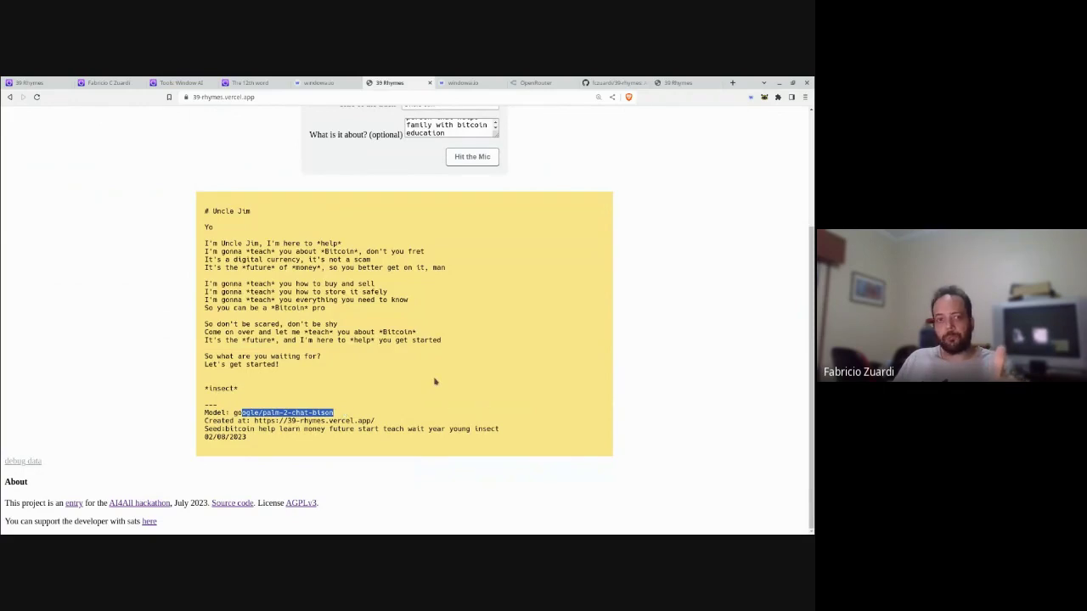
pyautogui.click(330, 243)
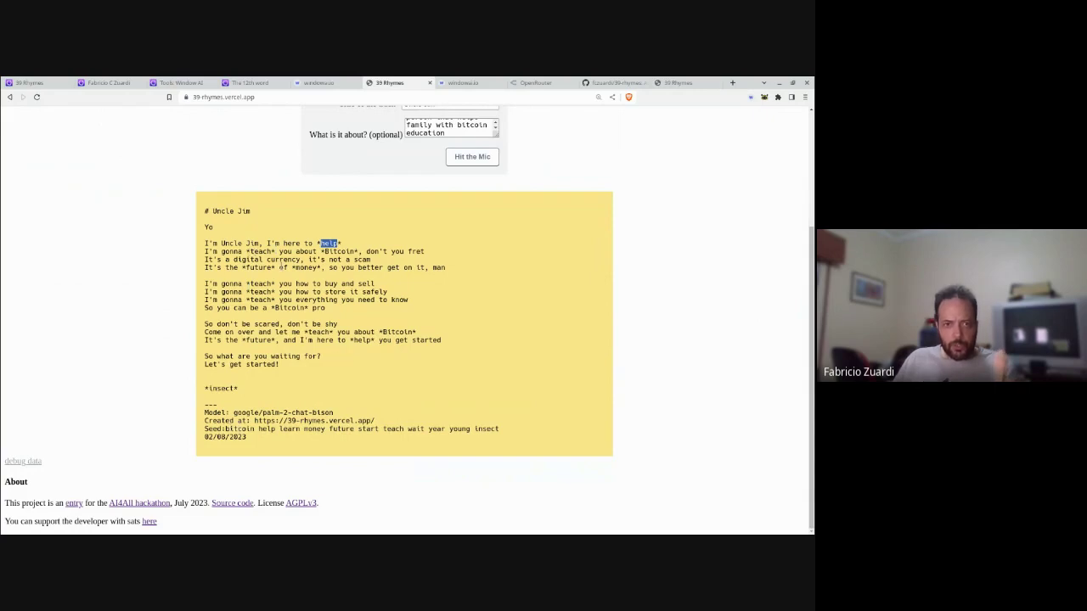
pyautogui.scroll(3, 571, 279)
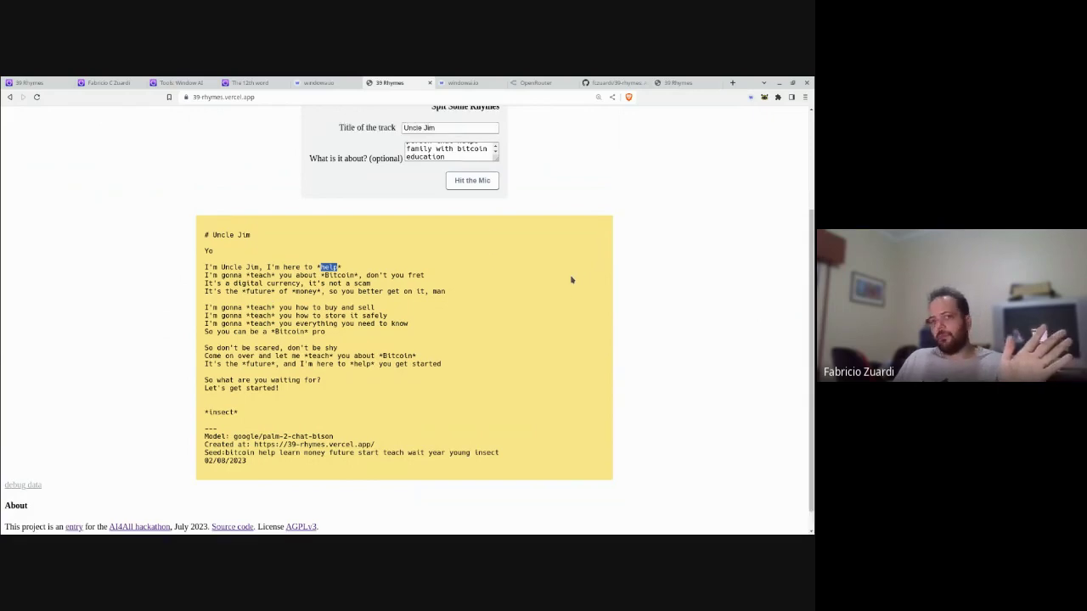
# Set Window AI's default provider to Anthropic: Claude Instant and request another rap.
pyautogui.click(750, 97)
pyautogui.click(746, 118)
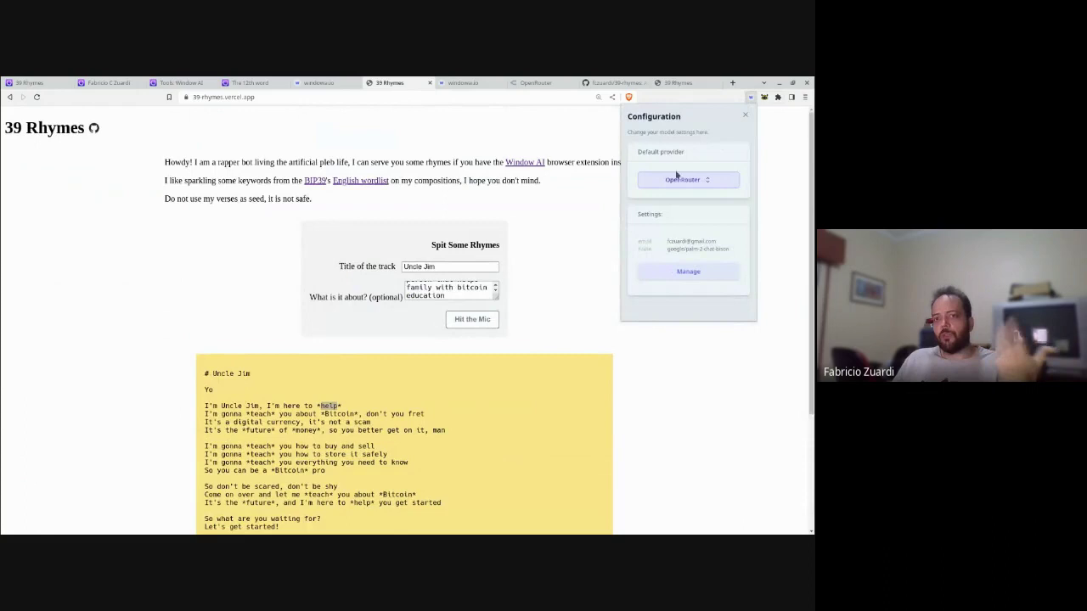
pyautogui.click(697, 180)
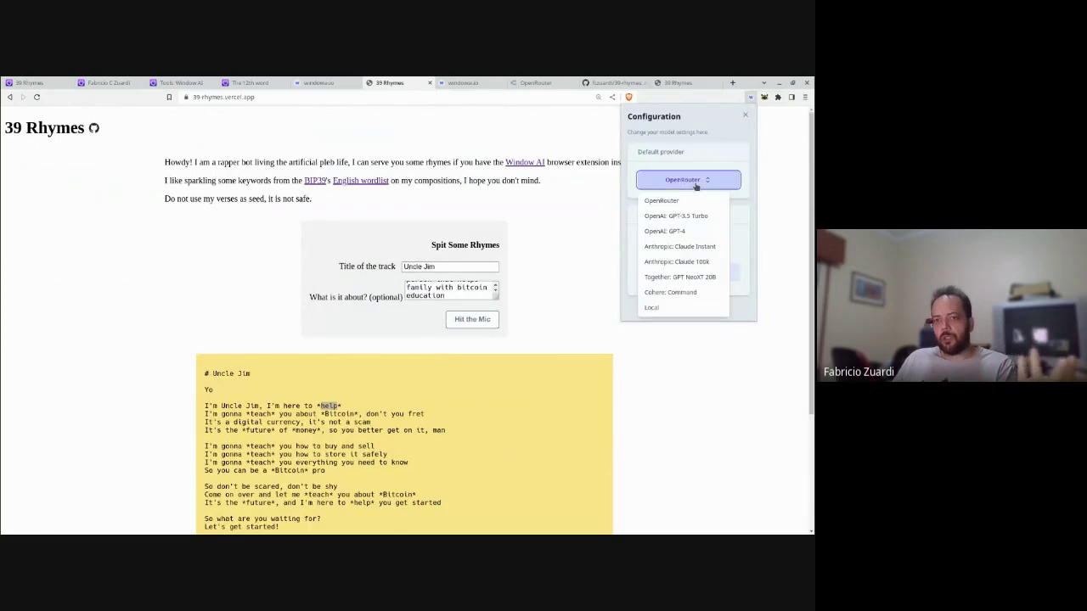
pyautogui.click(676, 247)
pyautogui.click(472, 319)
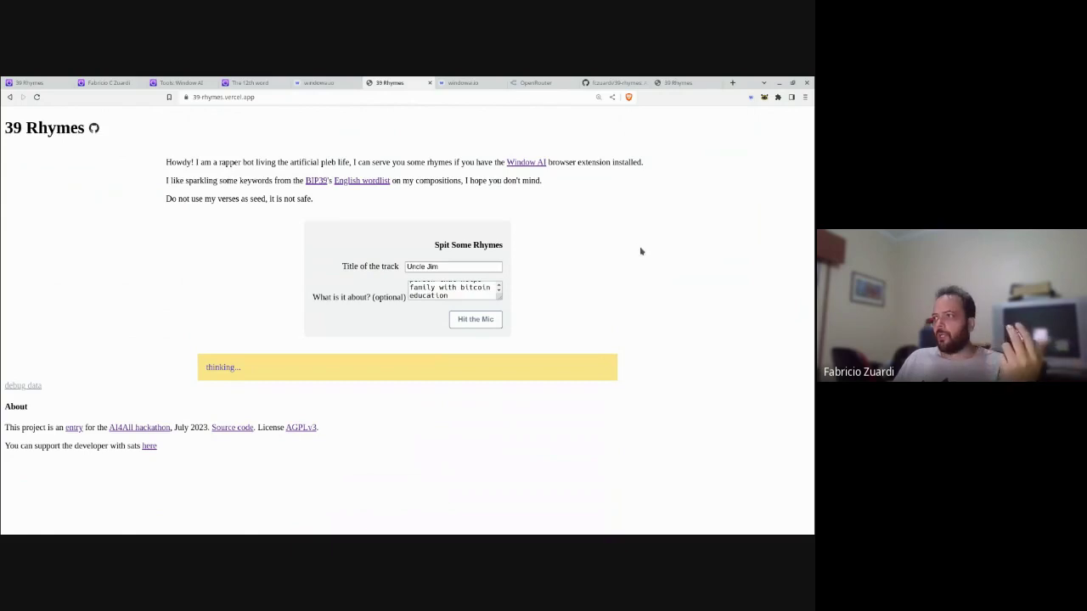
# Read the claude-instant-v1 Uncle Jim rap and highlight the seed word 'moves'.
pyautogui.scroll(-2, 649, 263)
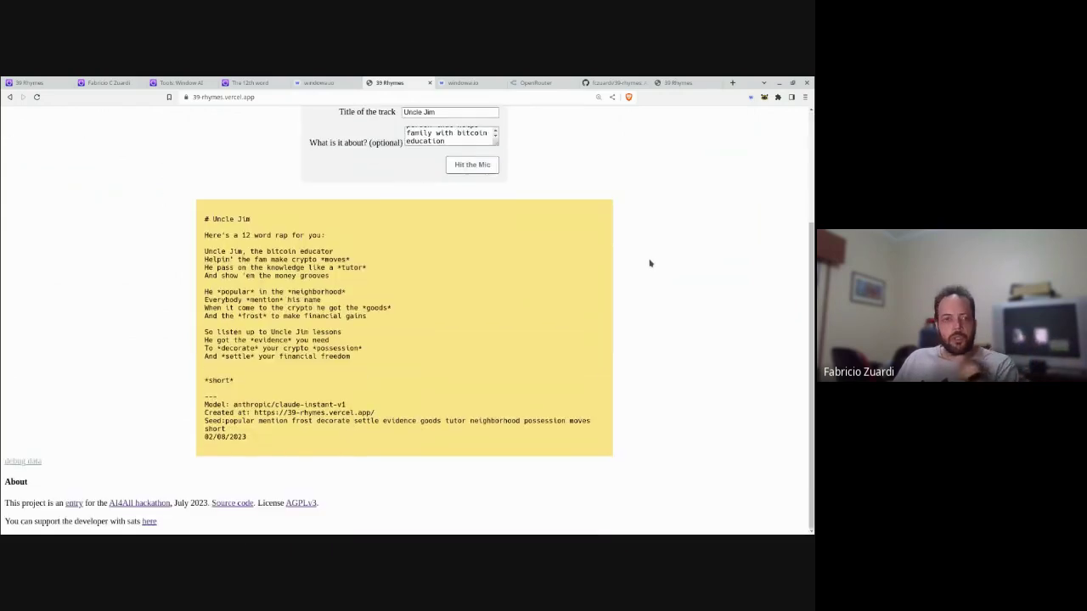
pyautogui.doubleClick(336, 259)
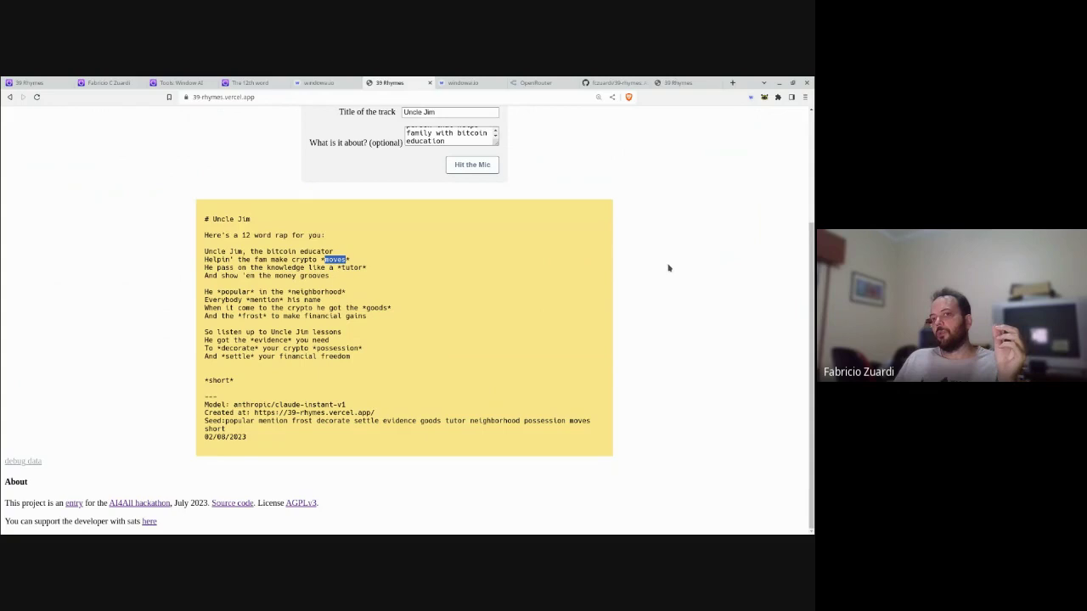
pyautogui.scroll(3, 680, 246)
# Glance at the windowai.io tab and come back to 39 Rhymes.
pyautogui.click(750, 98)
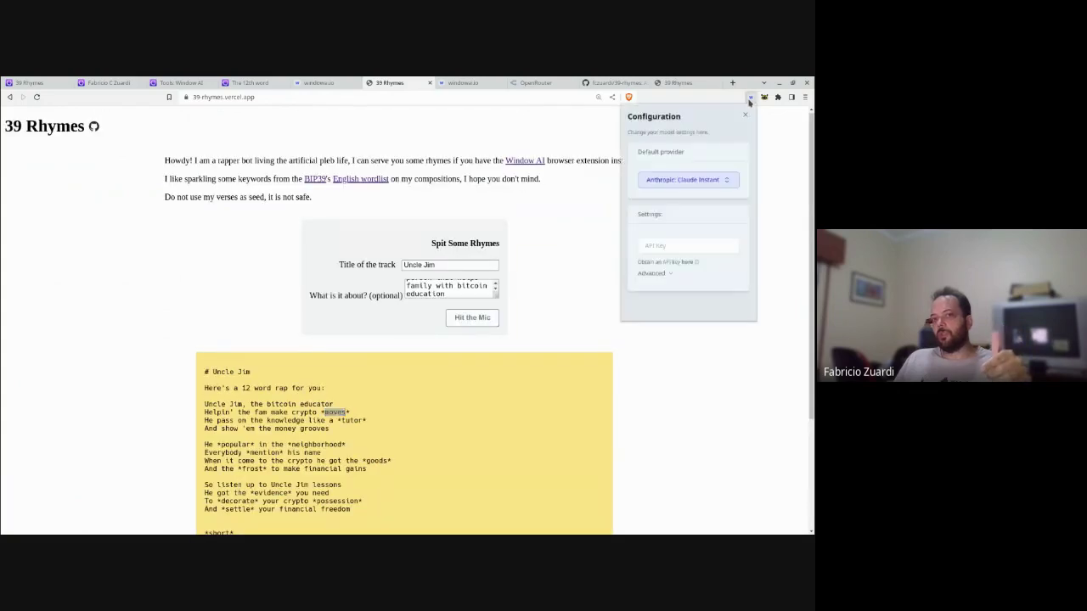
pyautogui.click(323, 83)
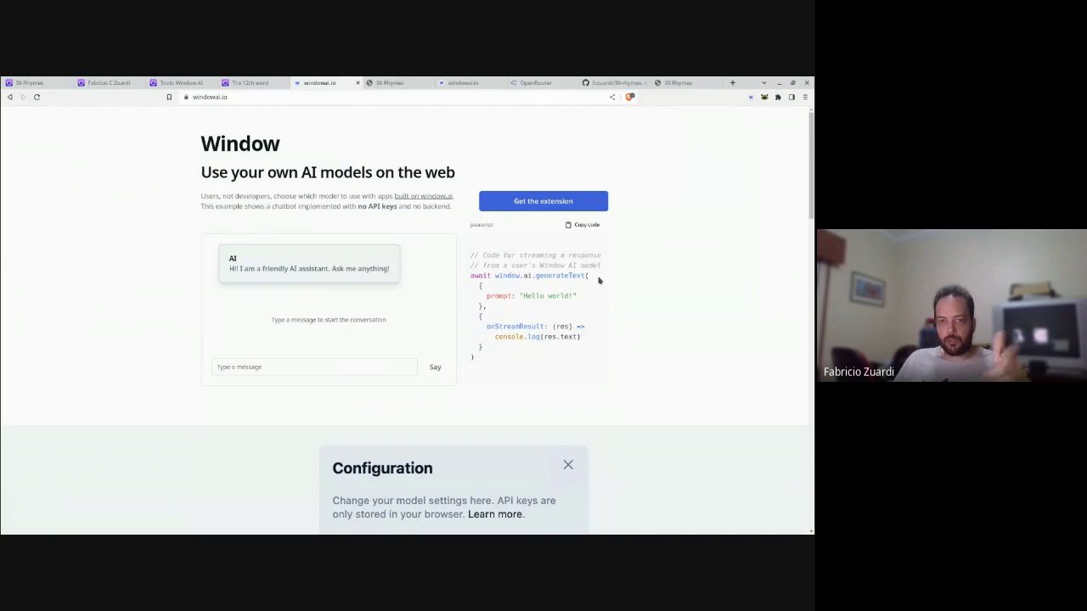
pyautogui.click(401, 85)
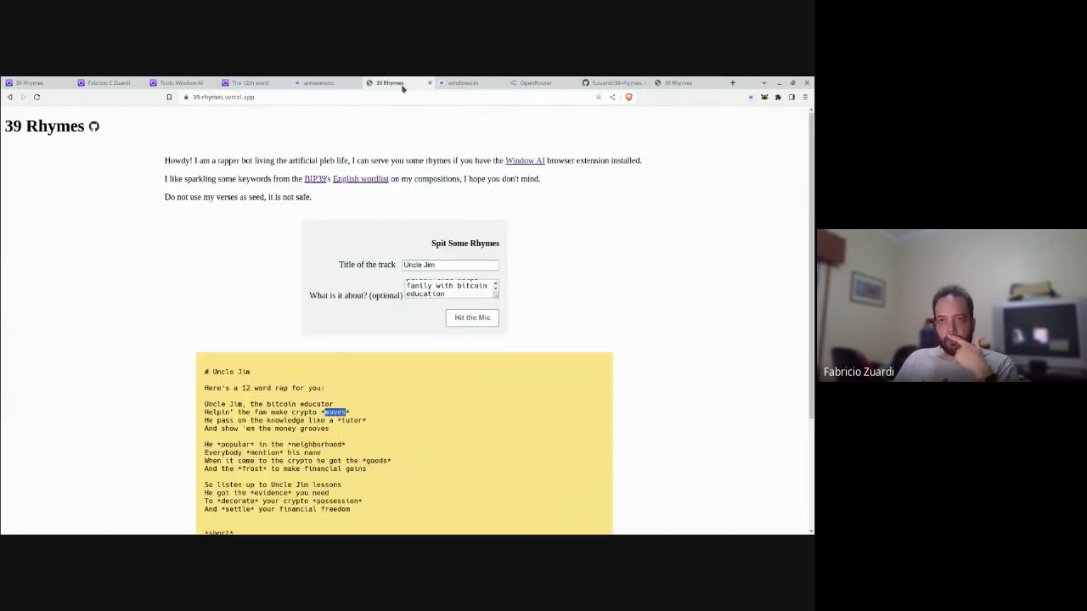
# Set Window AI's default provider to Local, close the panel, and scroll to the rap footer.
pyautogui.click(751, 98)
pyautogui.click(693, 179)
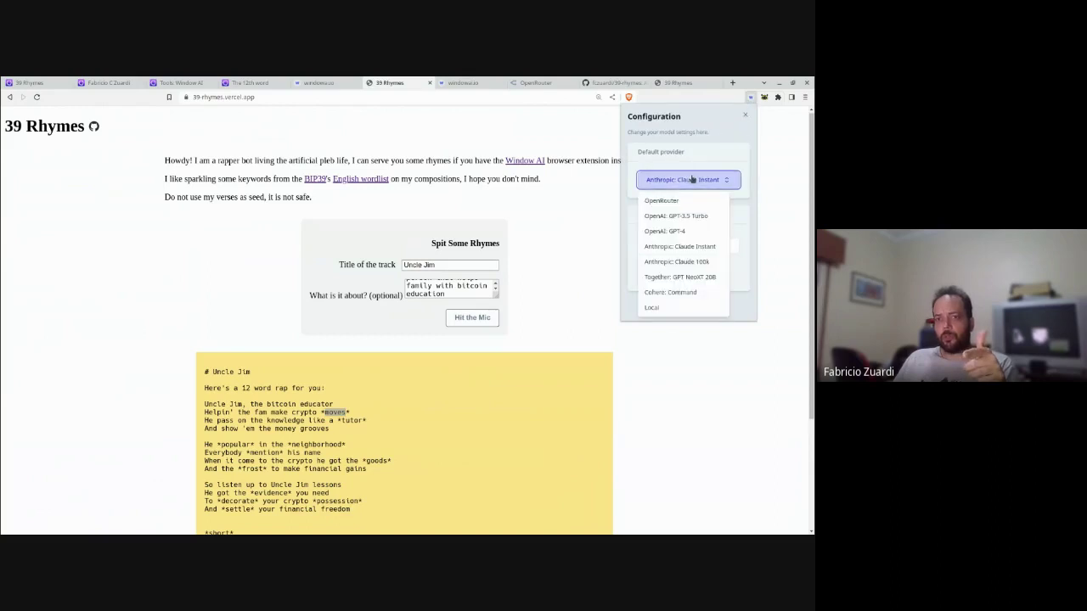
pyautogui.click(652, 307)
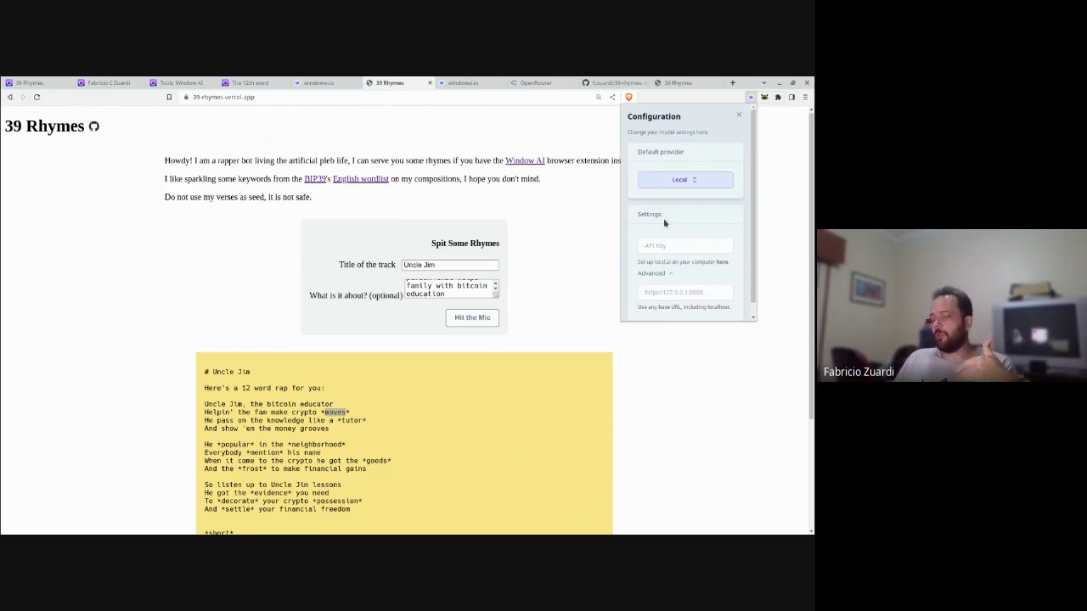
pyautogui.click(738, 115)
pyautogui.click(785, 193)
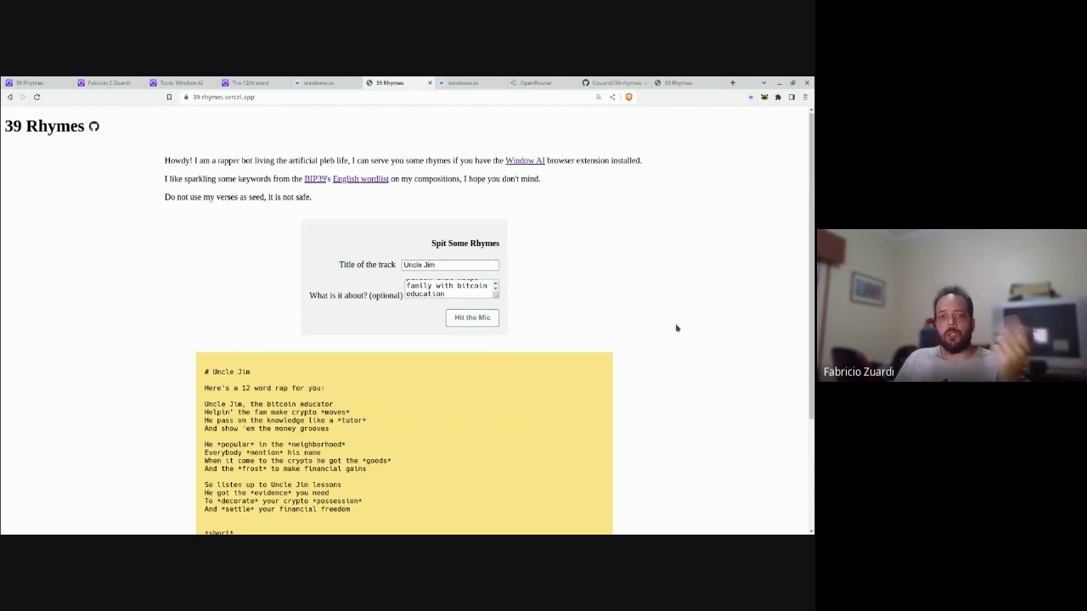
pyautogui.scroll(-1, 678, 321)
pyautogui.scroll(-3, 677, 321)
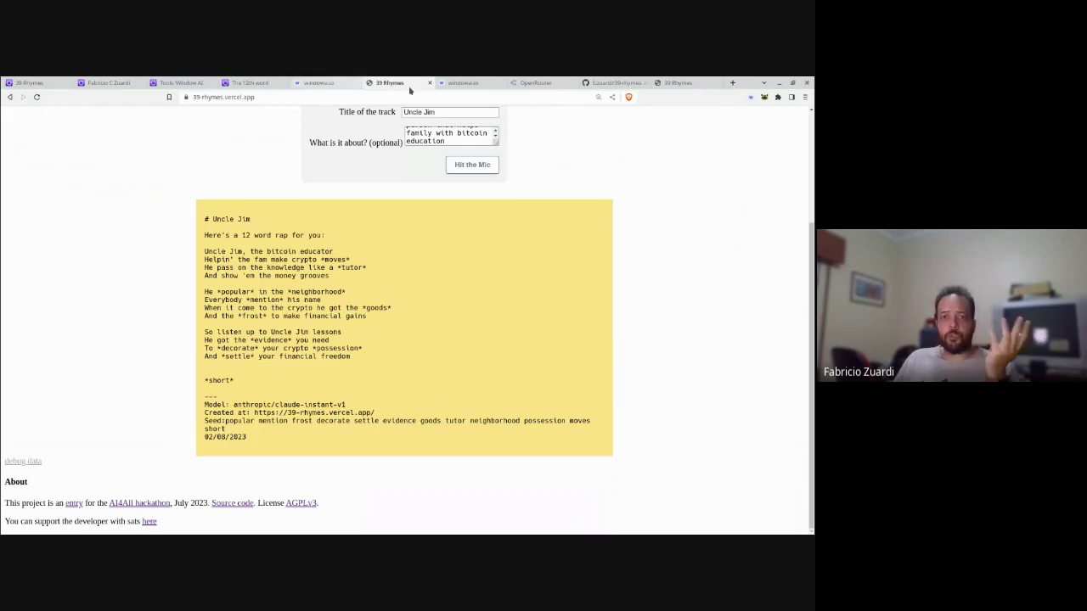
# Switch to the project's GitHub repository tab and view its Issues list.
pyautogui.click(613, 82)
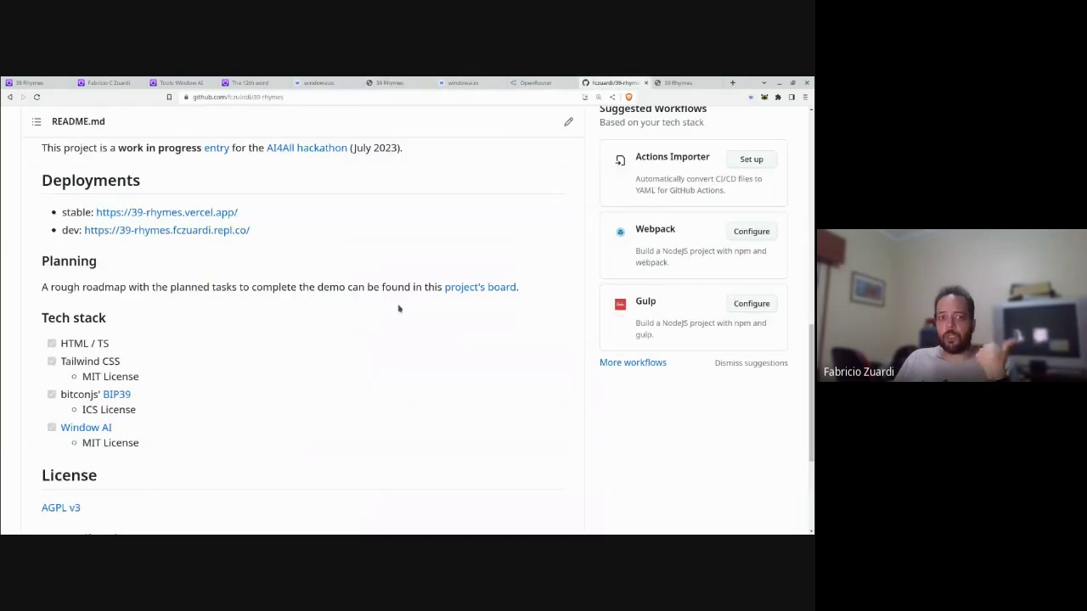
pyautogui.scroll(3, 398, 308)
pyautogui.scroll(3, 399, 308)
pyautogui.scroll(2, 399, 308)
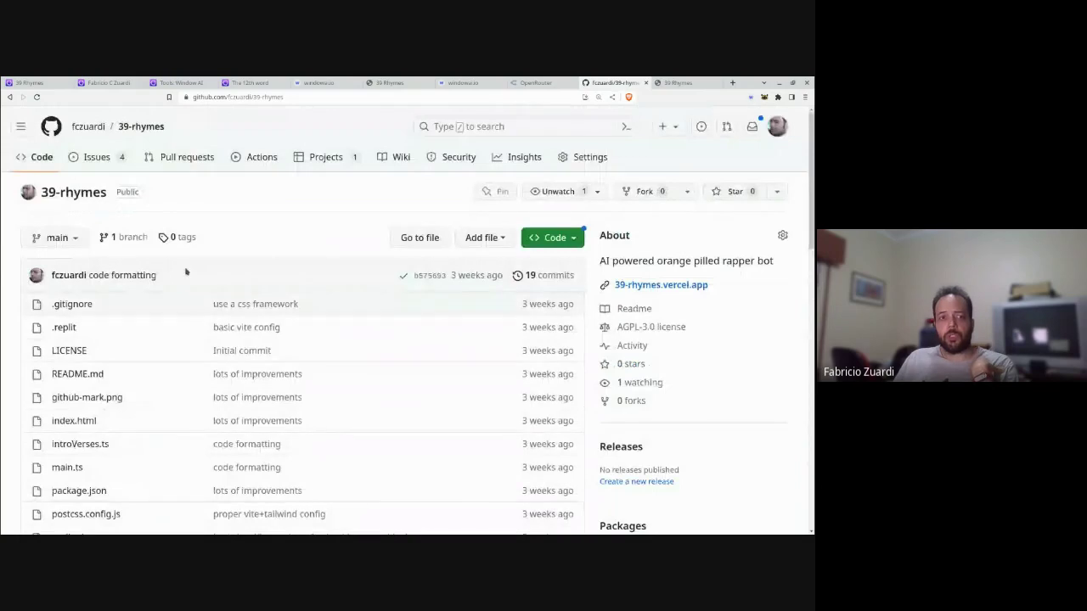
pyautogui.click(93, 158)
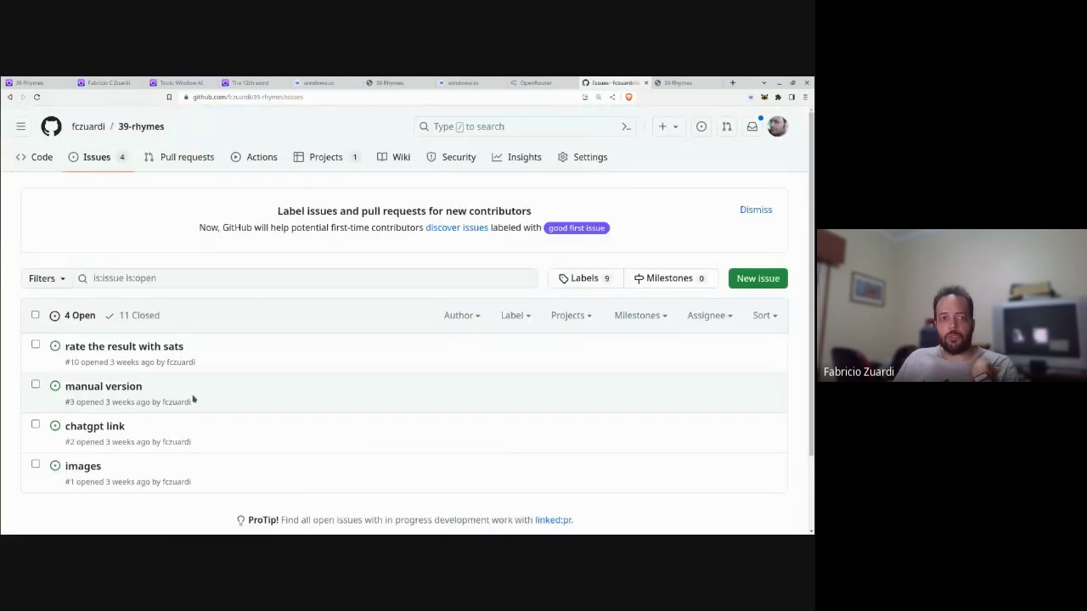
# Open the AI4All Hackathon project board, review its task table, and return to 39 Rhymes.
pyautogui.click(334, 163)
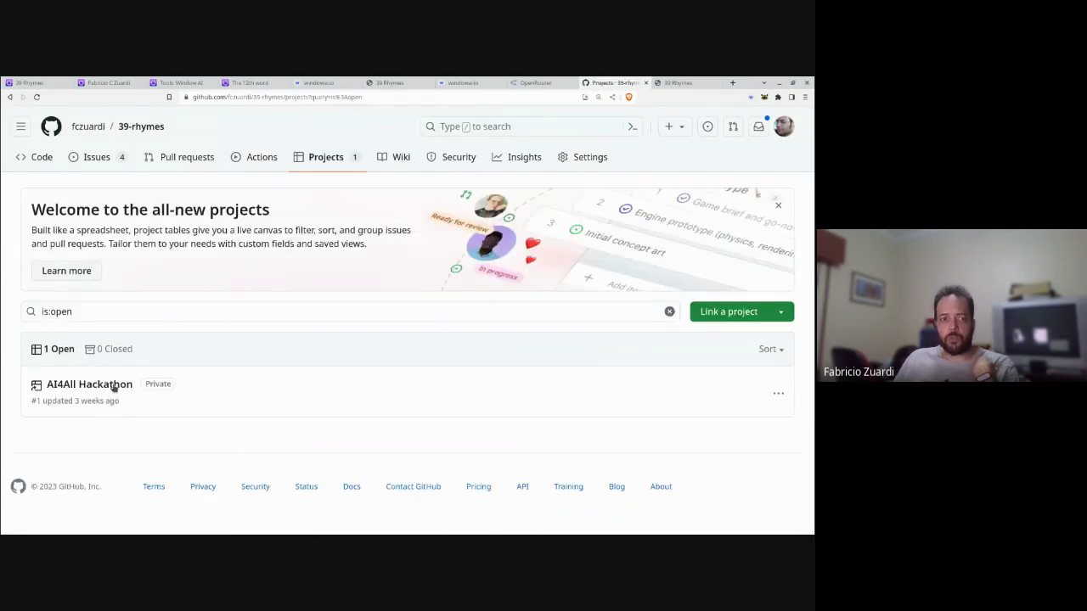
pyautogui.click(115, 386)
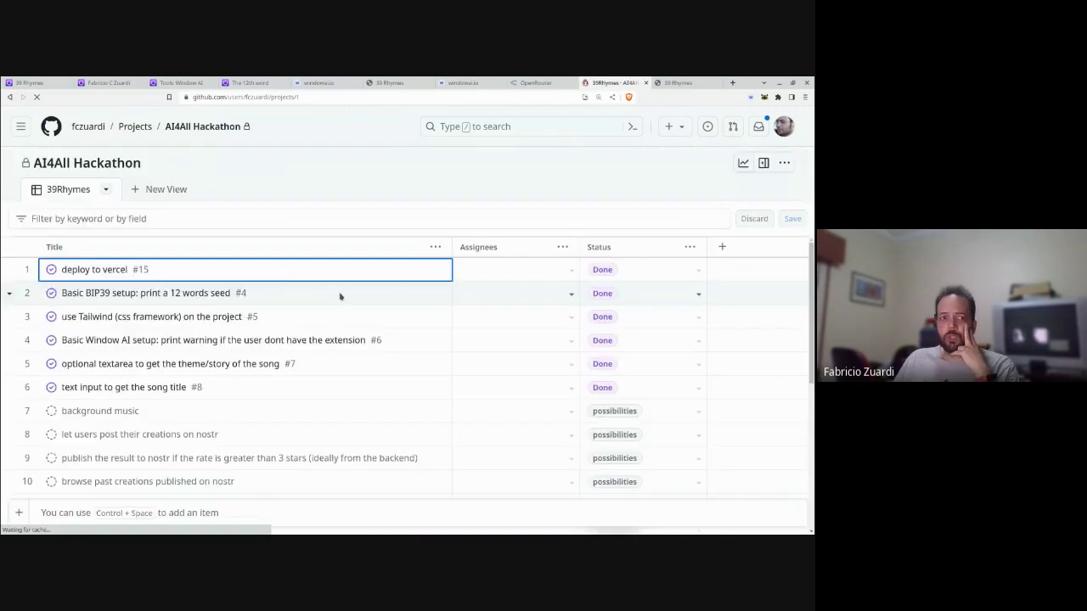
pyautogui.scroll(-3, 260, 427)
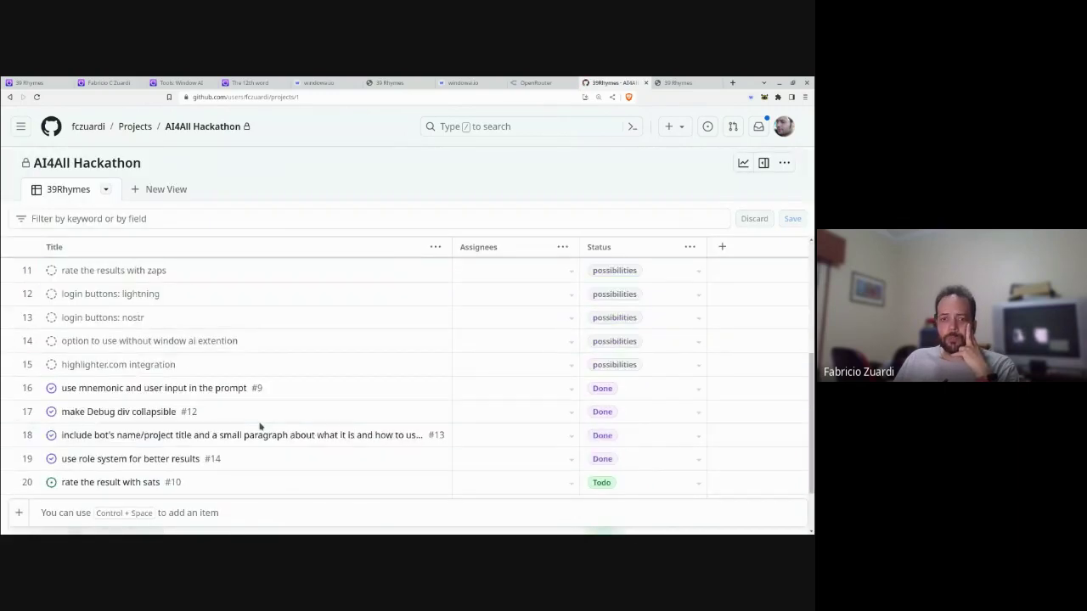
pyautogui.scroll(3, 260, 427)
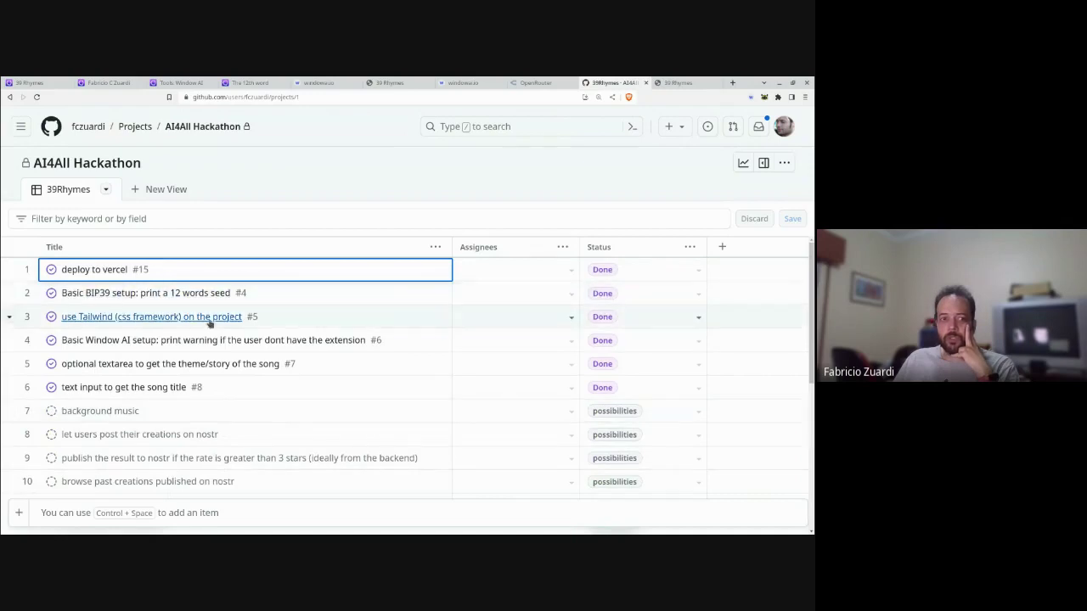
pyautogui.click(389, 83)
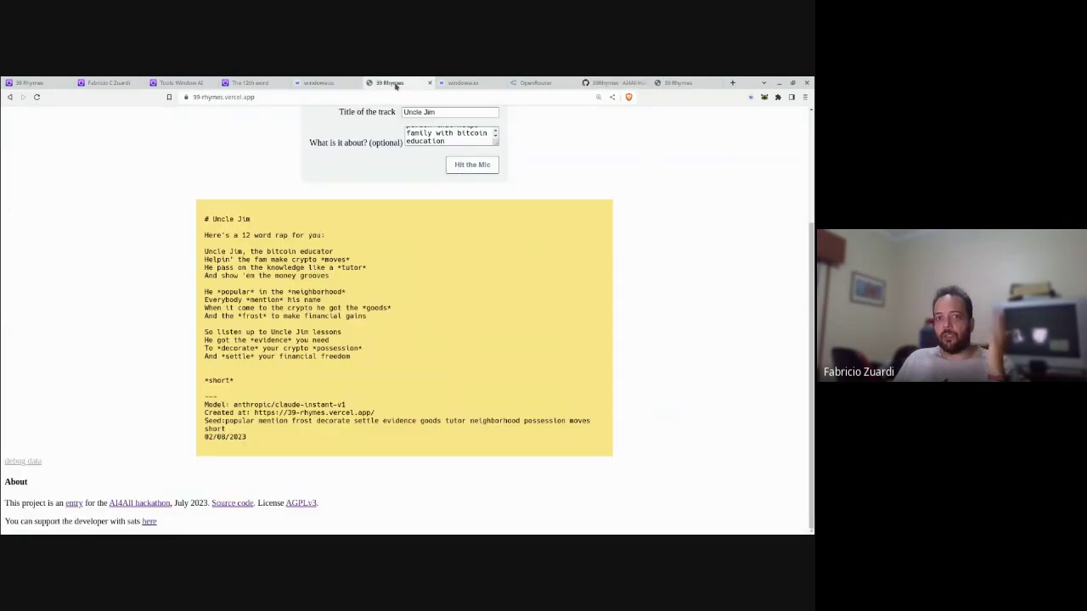
pyautogui.scroll(3, 446, 299)
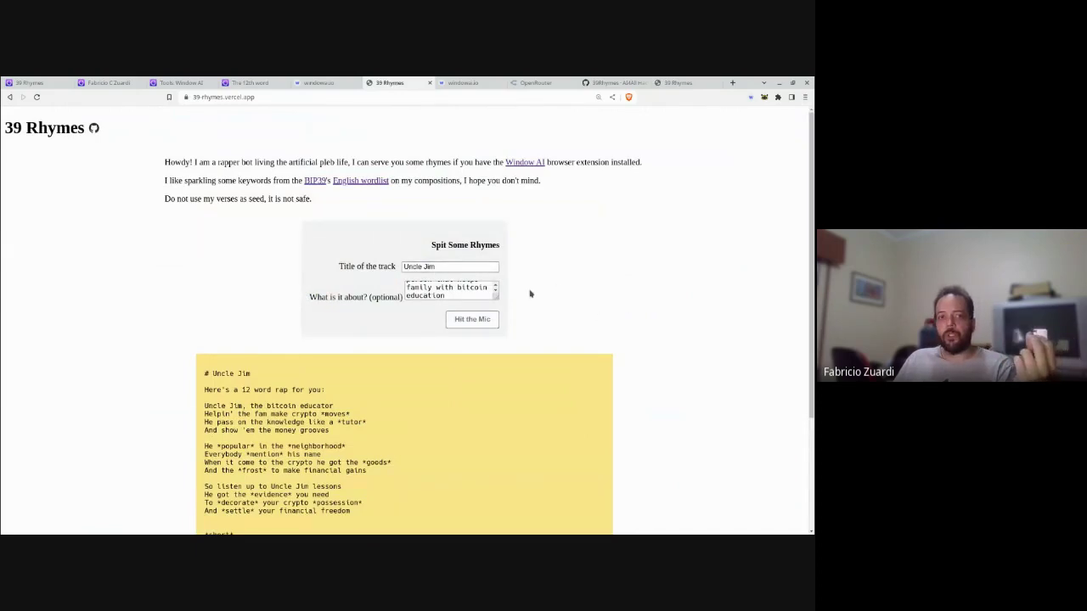
pyautogui.scroll(-1, 386, 350)
pyautogui.scroll(-1, 407, 374)
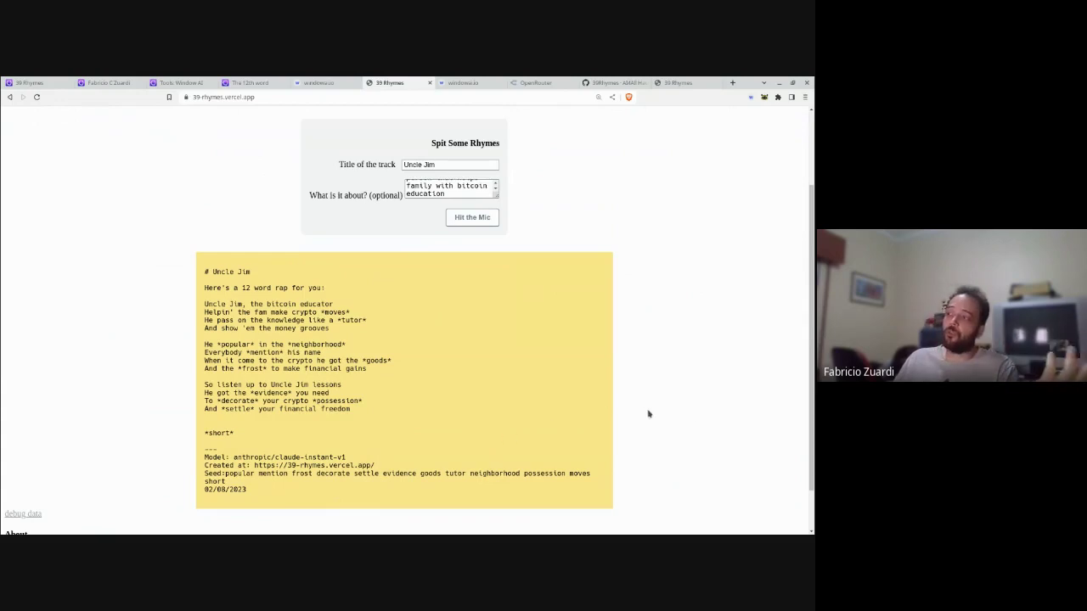
pyautogui.scroll(-1, 689, 412)
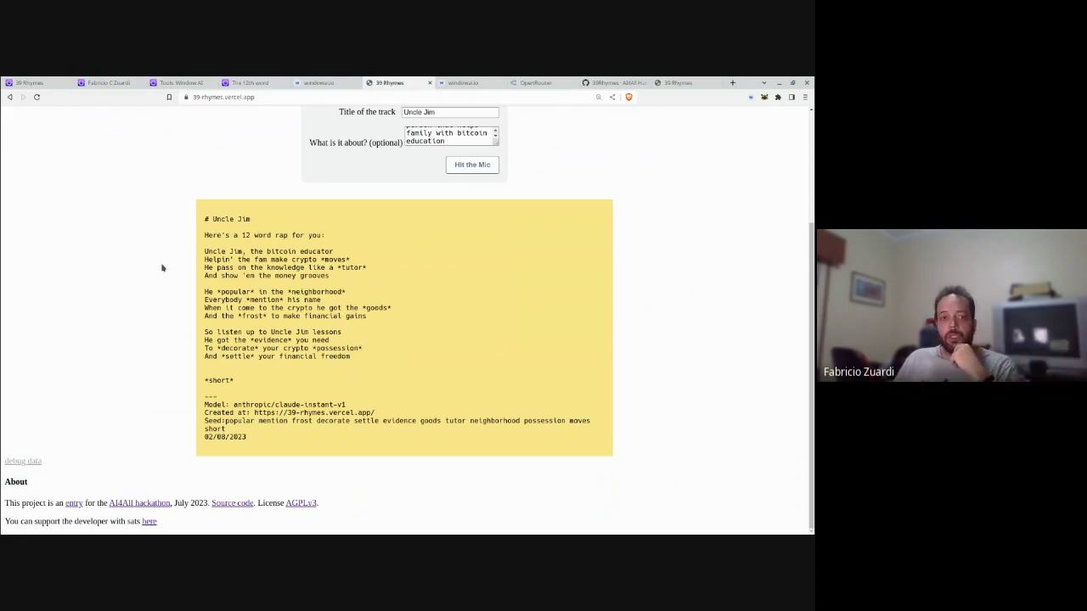
pyautogui.scroll(3, 162, 268)
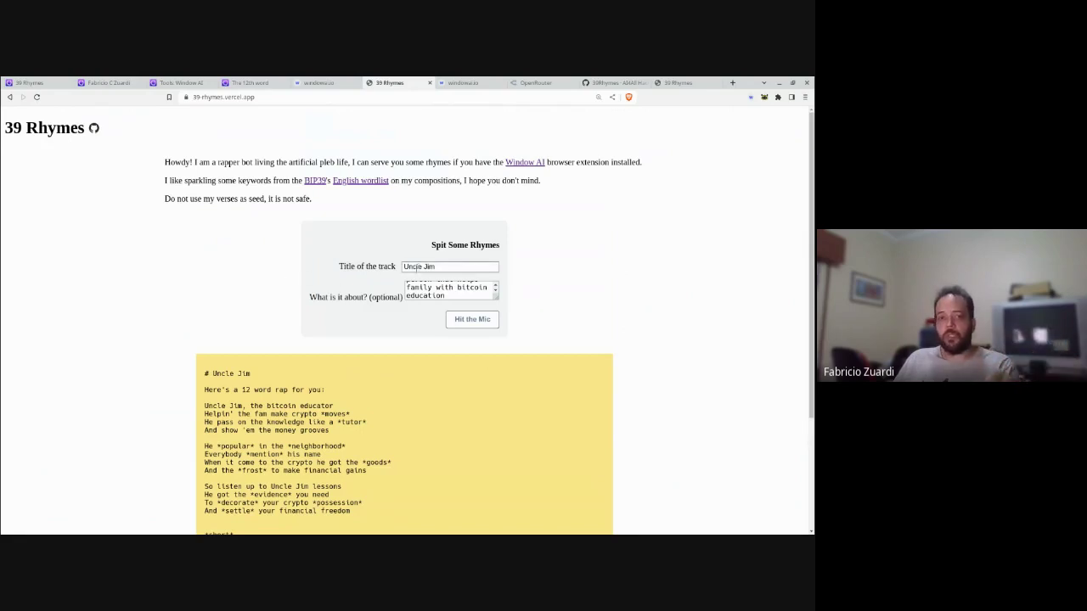
# Retitle the track 'my funny cat', clear the topic, and generate, which hits a NOT_AUTHENTICATED error.
pyautogui.tripleClick(416, 268)
pyautogui.write('my funny cat')
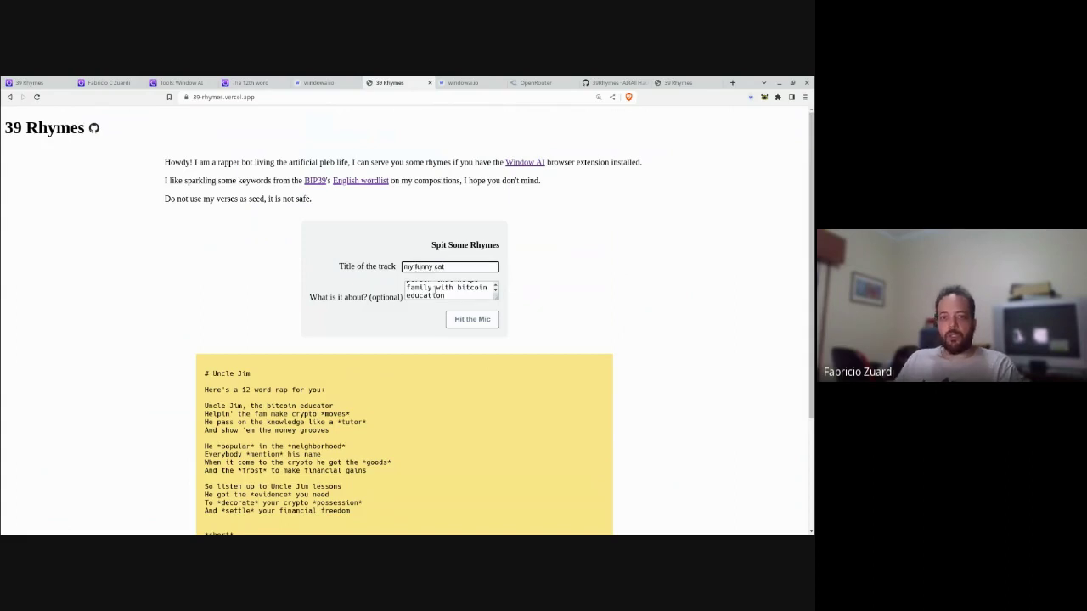
pyautogui.tripleClick(435, 289)
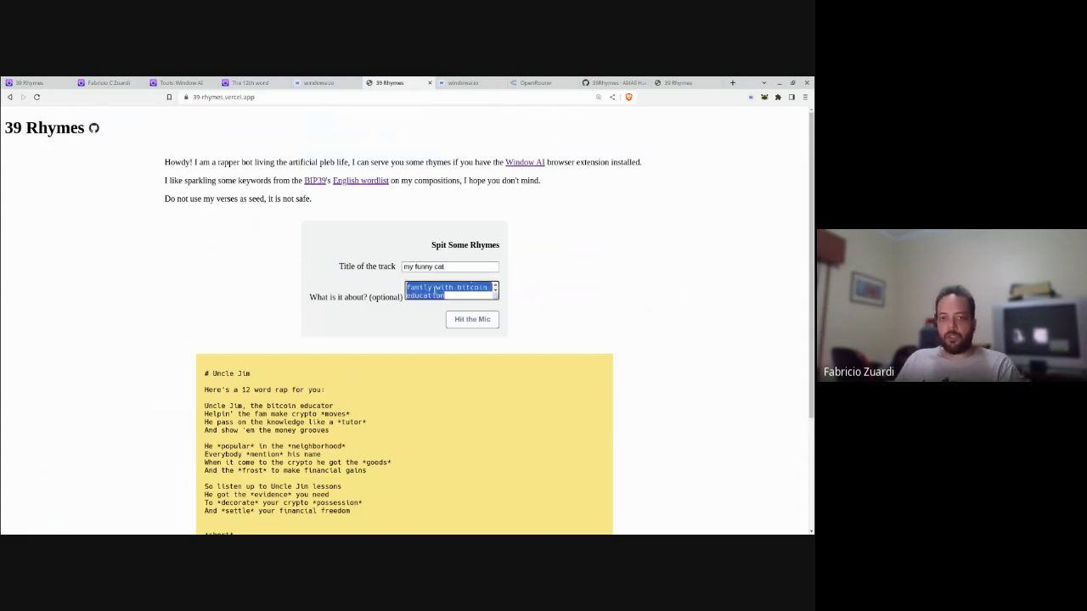
pyautogui.press('BackSpace')
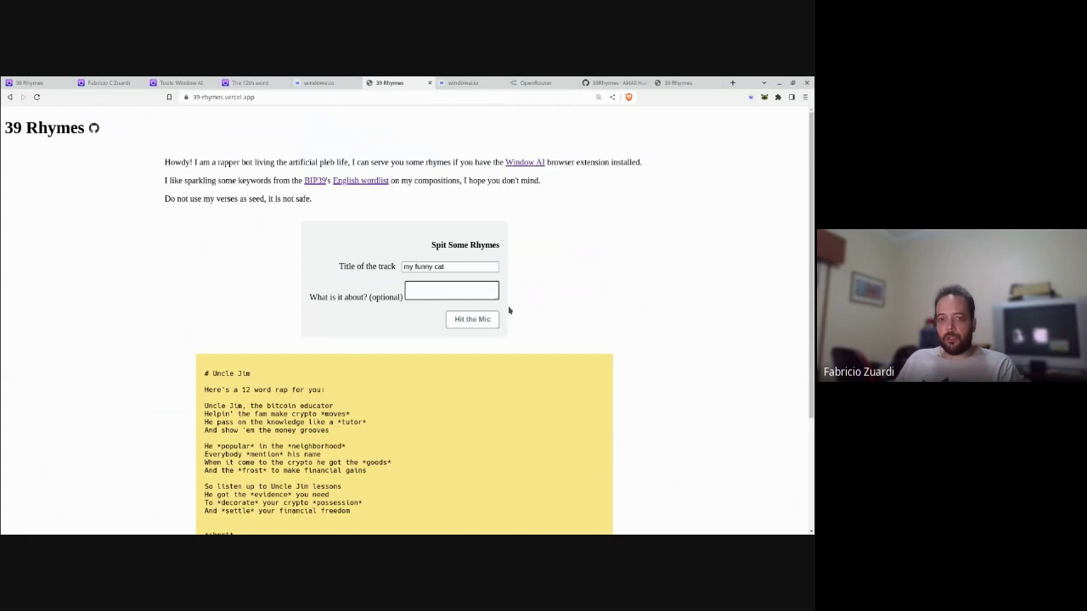
pyautogui.click(490, 320)
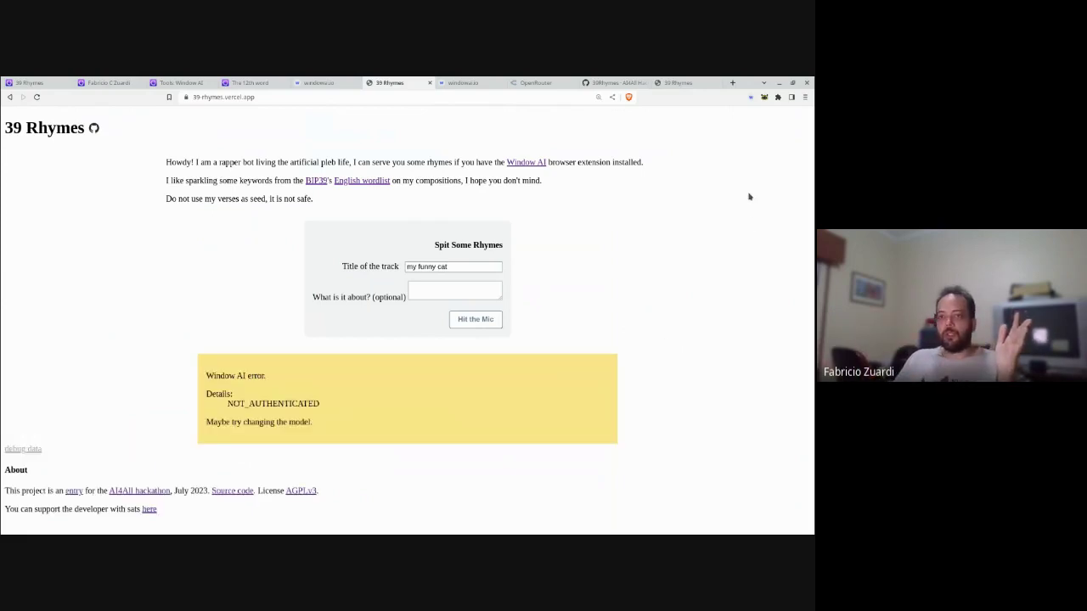
# Make OpenAI GPT-3.5 Turbo Window AI's default model and regenerate the my funny cat rap.
pyautogui.click(751, 97)
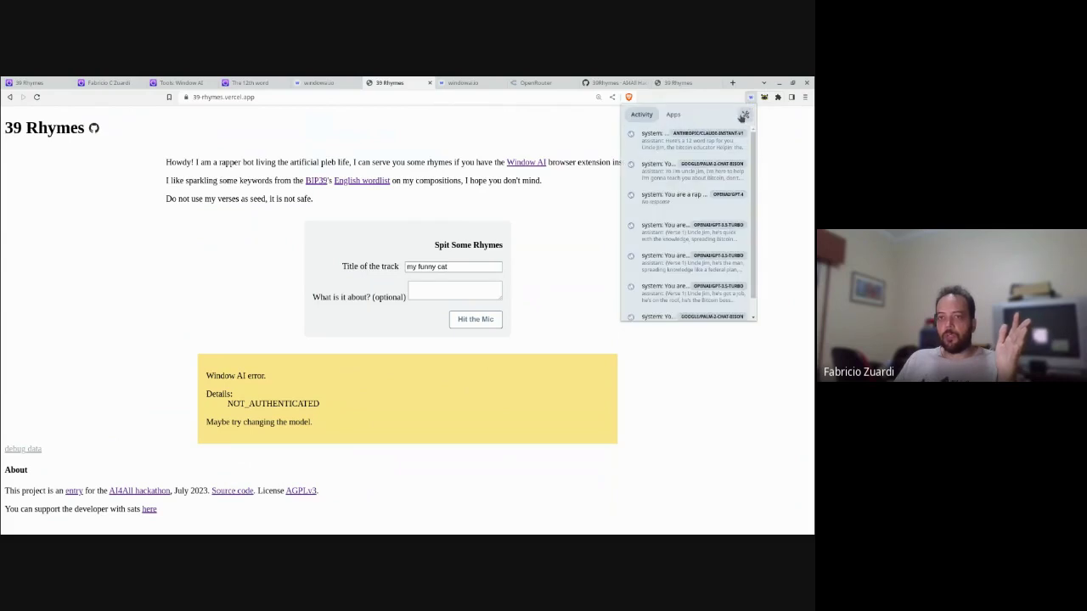
pyautogui.click(745, 114)
pyautogui.click(709, 179)
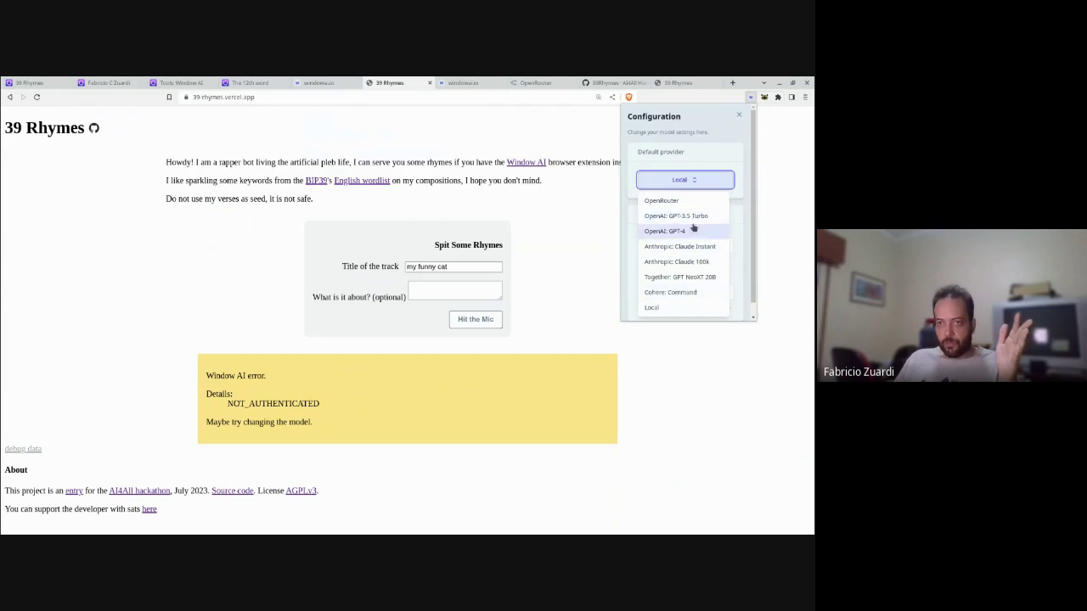
pyautogui.click(694, 216)
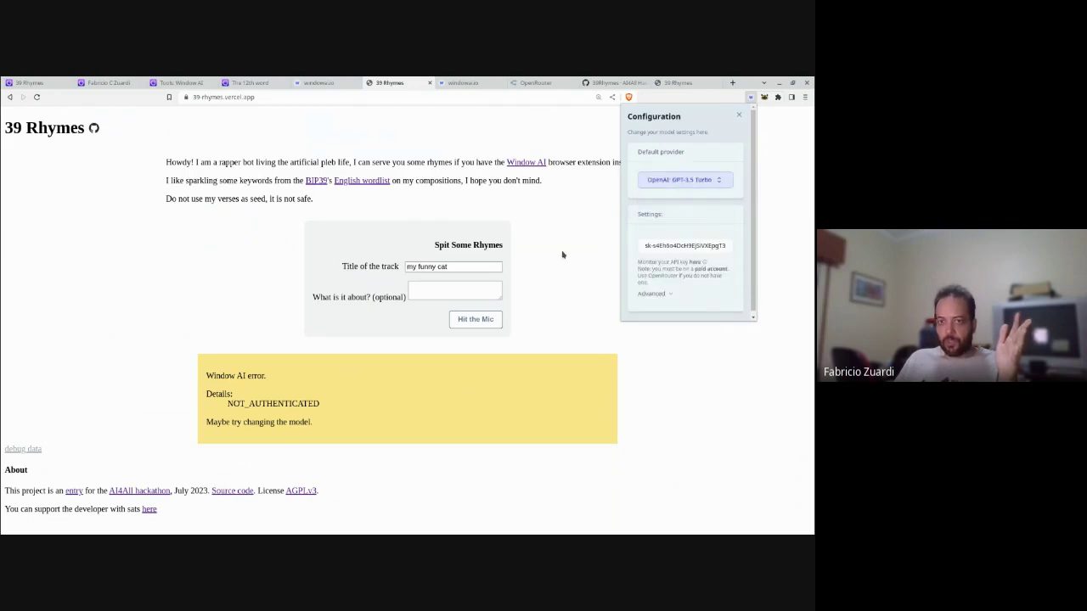
pyautogui.click(498, 318)
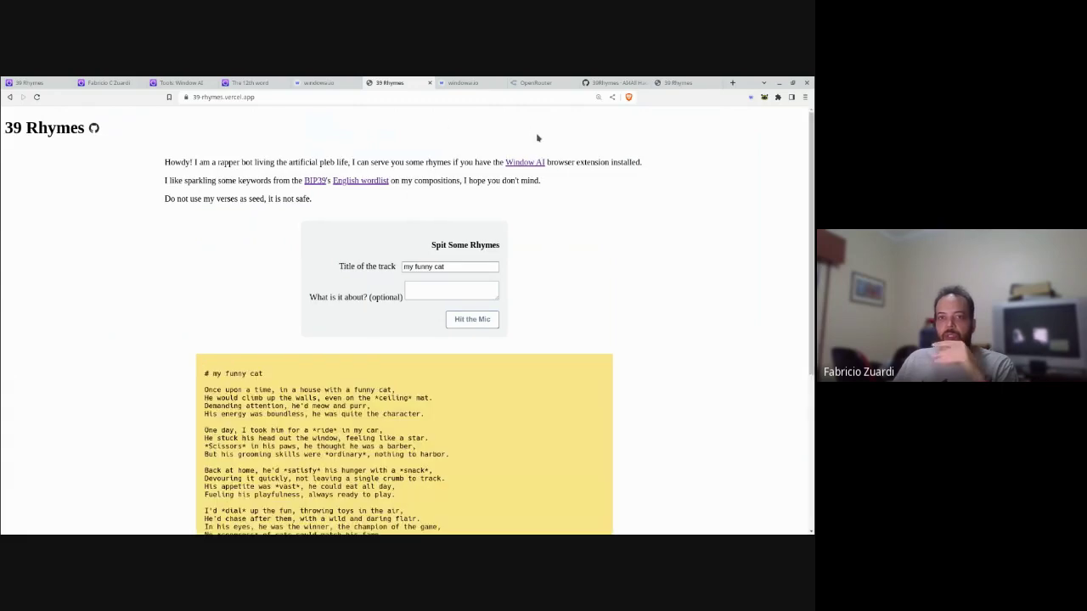
# Scroll through the rap and double-click 'ordinary' to highlight it in the Seed line.
pyautogui.scroll(-1, 680, 252)
pyautogui.scroll(-4, 680, 252)
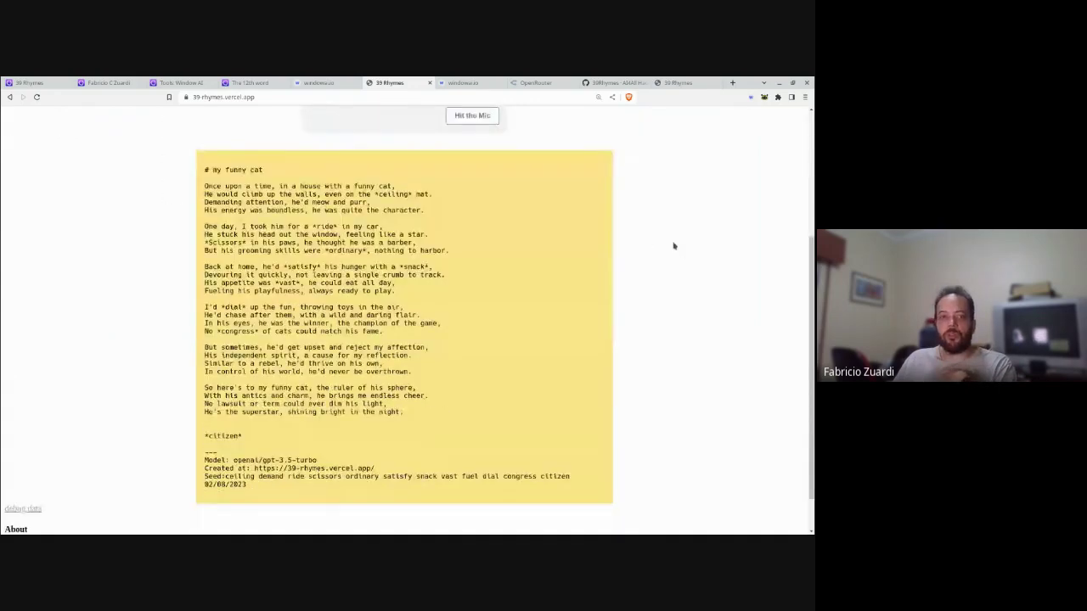
pyautogui.scroll(-1, 674, 244)
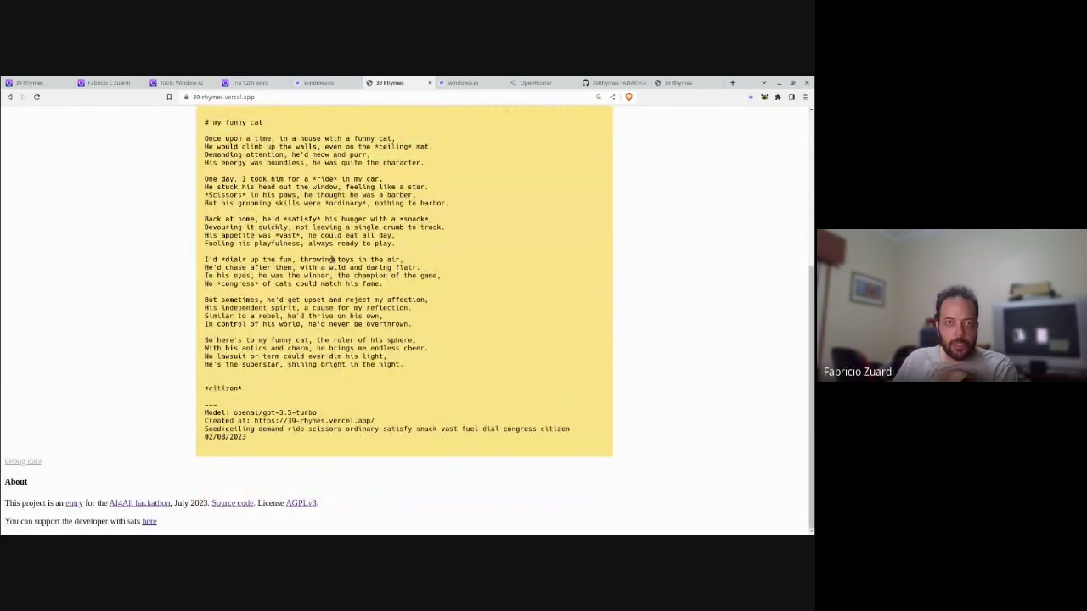
pyautogui.scroll(1, 333, 259)
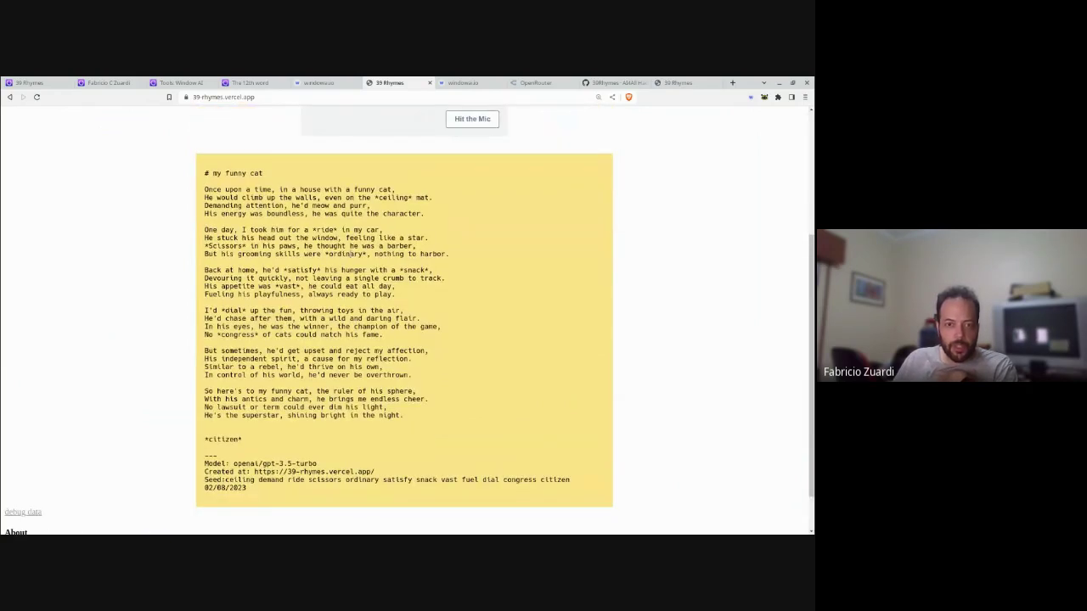
pyautogui.doubleClick(348, 253)
pyautogui.doubleClick(363, 479)
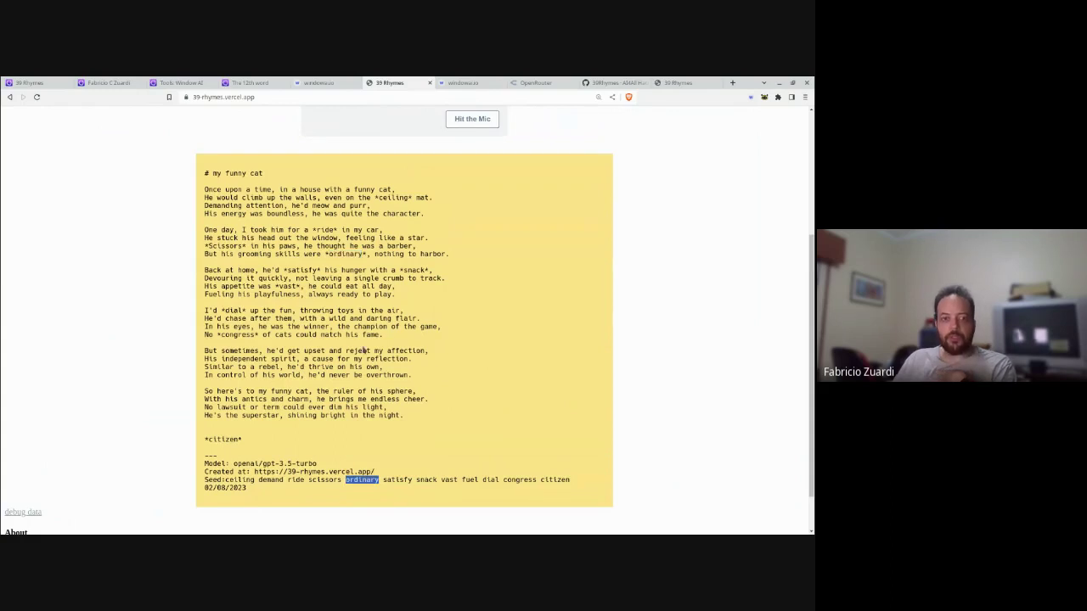
pyautogui.scroll(-1, 366, 350)
pyautogui.scroll(2, 361, 348)
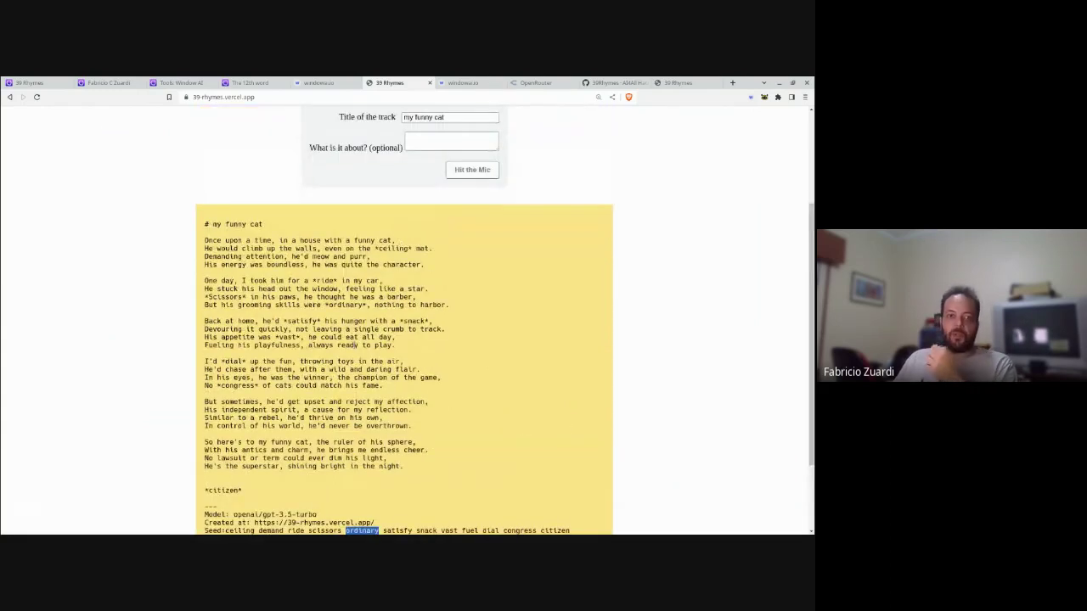